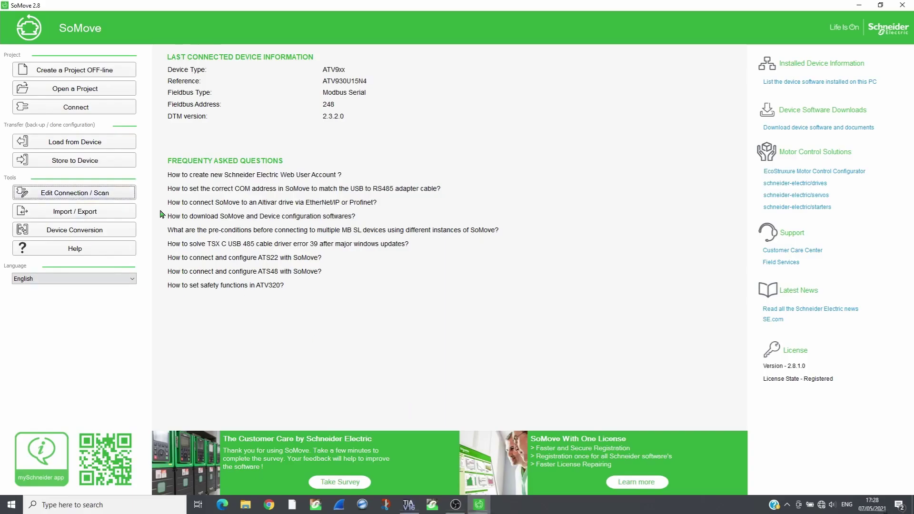
# - Scan the network, connect to the ATV930 drive and accept the restricted-use warning
pyautogui.click(265, 356)
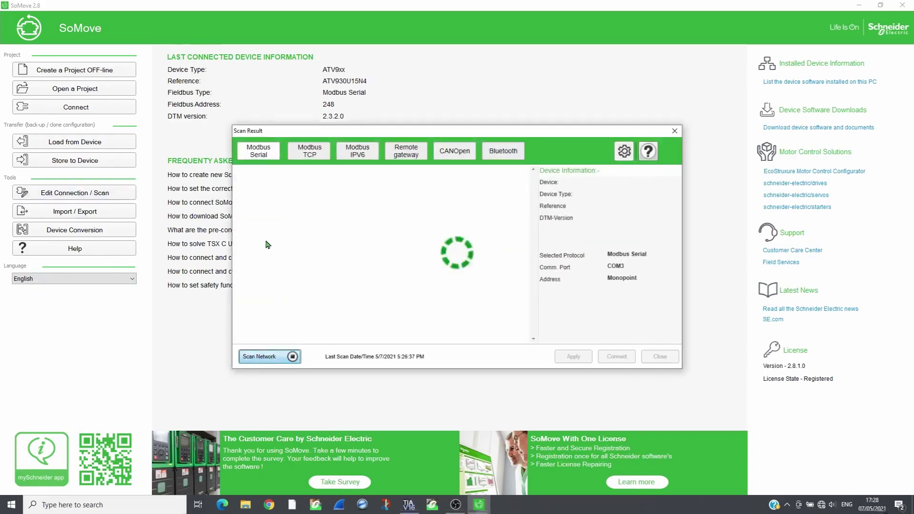
pyautogui.doubleClick(256, 186)
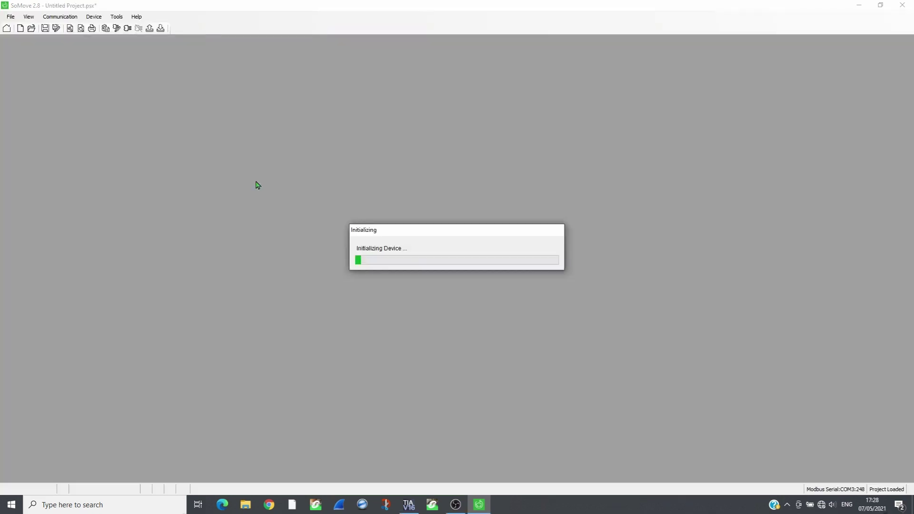
pyautogui.click(185, 341)
pyautogui.click(407, 365)
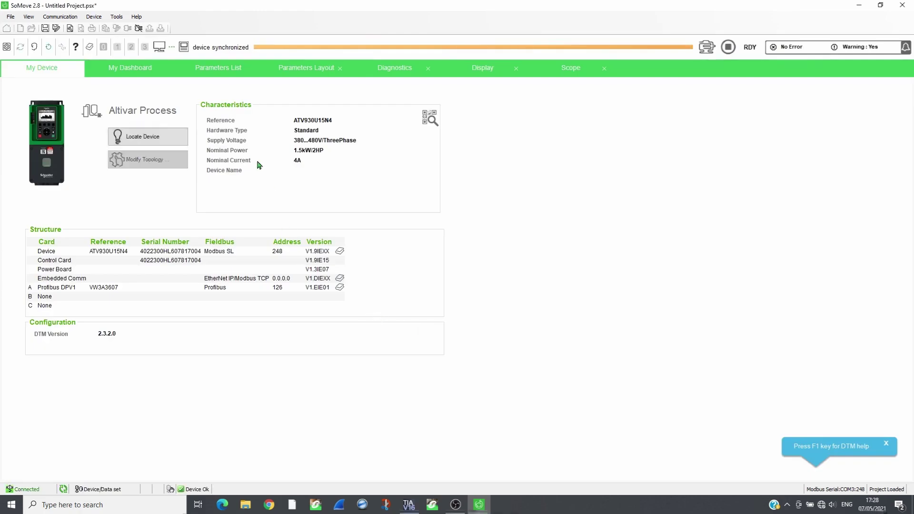
# - In Command & Reference, set FR1 to Reference Frequency via Com Module
pyautogui.click(223, 69)
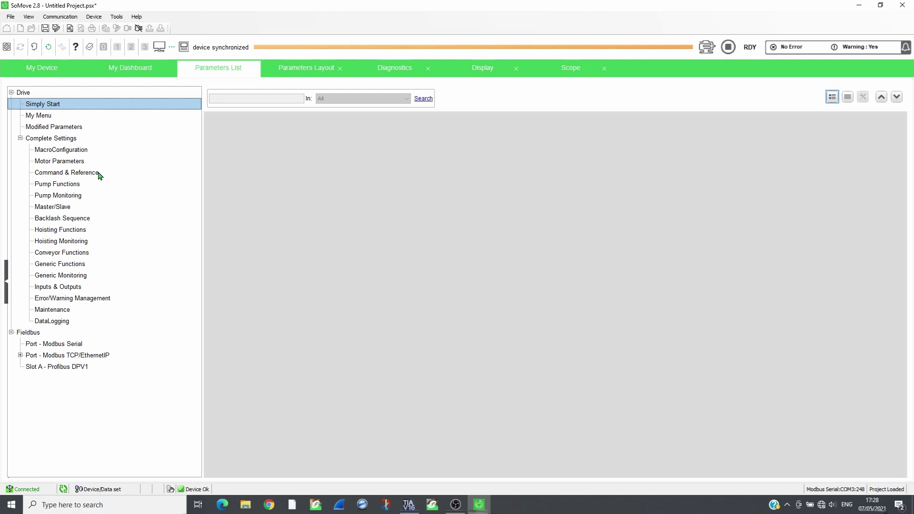
pyautogui.click(98, 174)
pyautogui.click(440, 129)
pyautogui.click(506, 129)
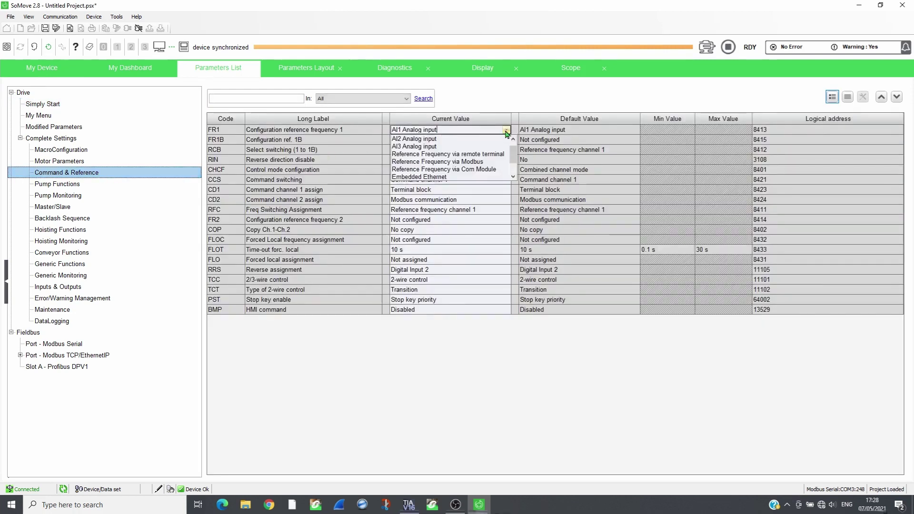
pyautogui.click(465, 169)
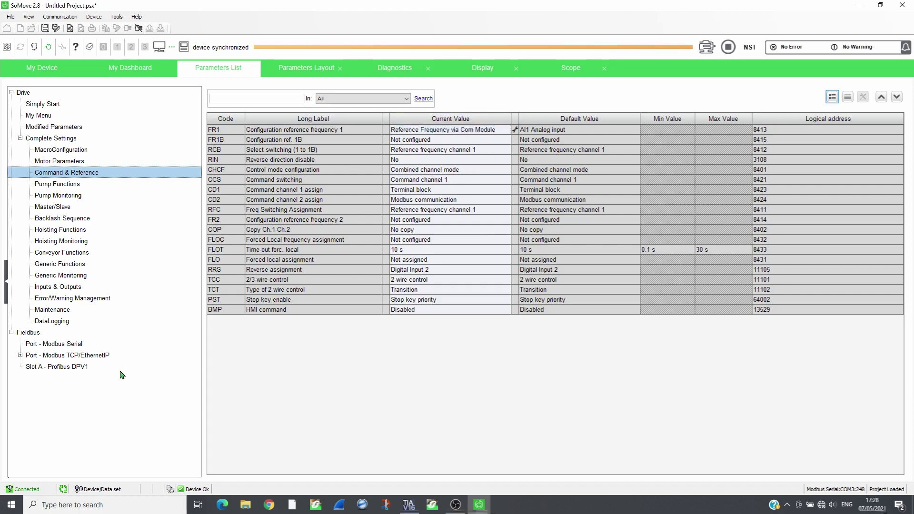
# - Change the Slot A - Profibus DPV1 ADRC address from 126 to 10
pyautogui.click(82, 366)
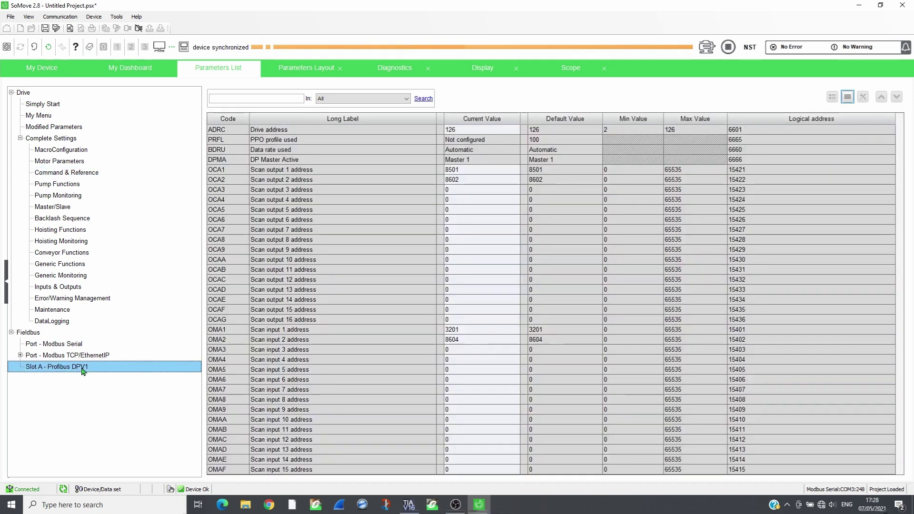
pyautogui.click(479, 132)
pyautogui.moveTo(479, 132); pyautogui.dragTo(417, 131)
pyautogui.write('10')
pyautogui.press('Return')
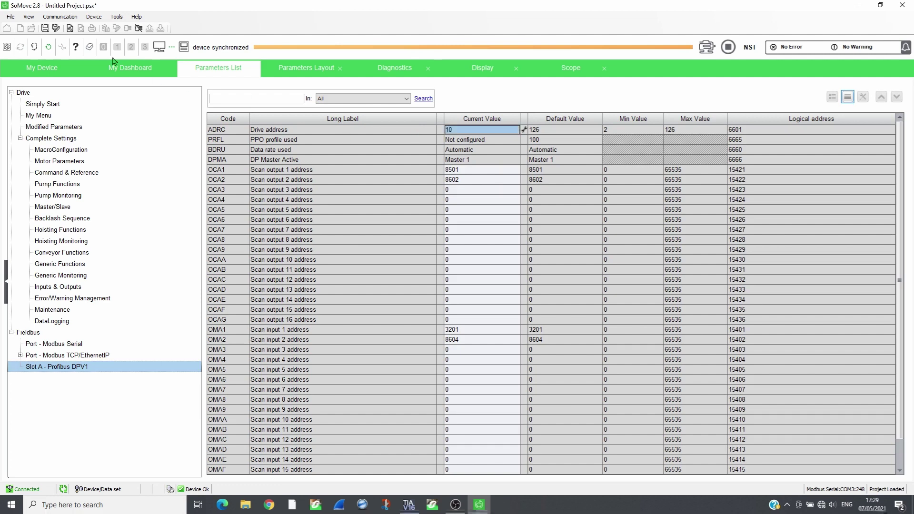
# - Restart the drive, dismiss the connection-lost message and reconnect with Load from device
pyautogui.click(93, 17)
pyautogui.click(112, 117)
pyautogui.click(393, 311)
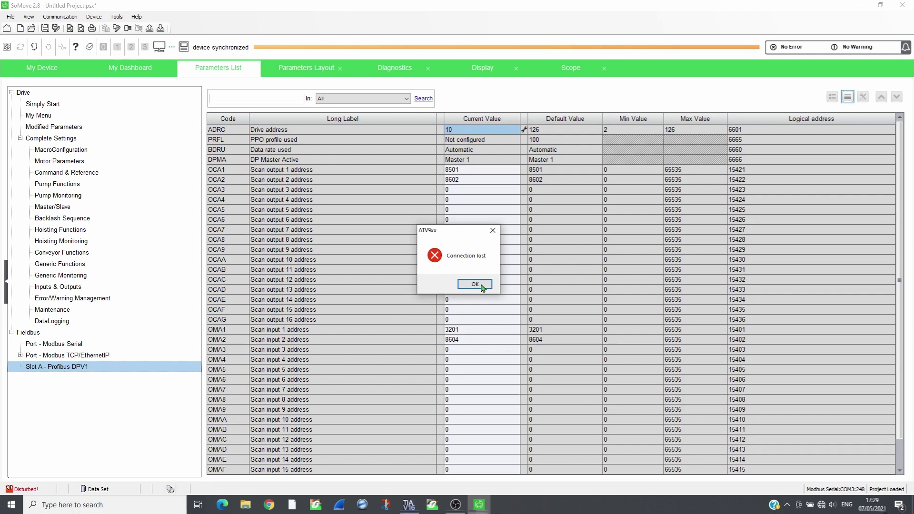
pyautogui.click(483, 288)
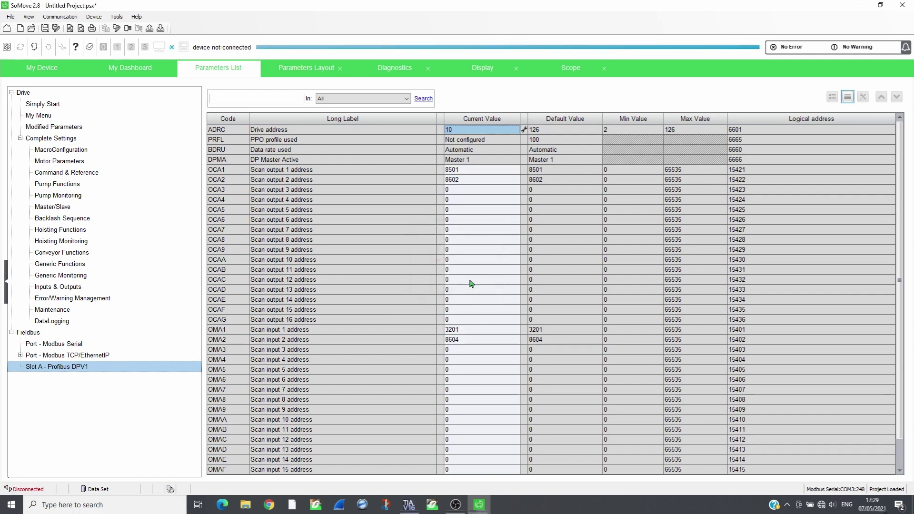
pyautogui.click(128, 32)
pyautogui.click(494, 248)
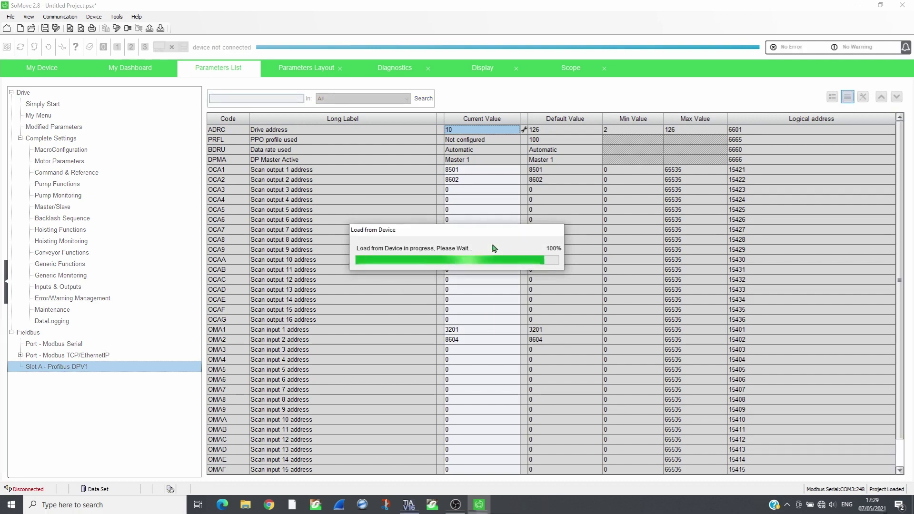
pyautogui.click(81, 174)
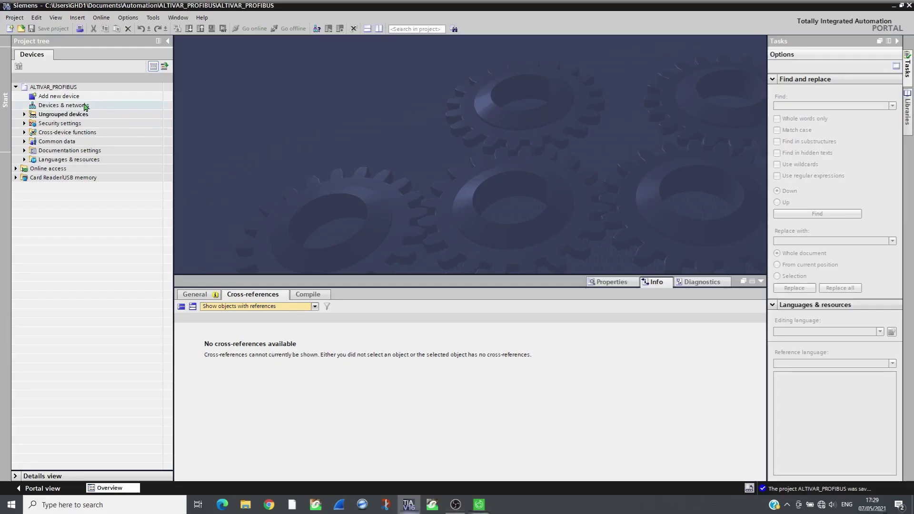
# - Point the GSD manager at the Desktop GSD package's ATV900 folder and install SE100E70.gsd
pyautogui.click(128, 17)
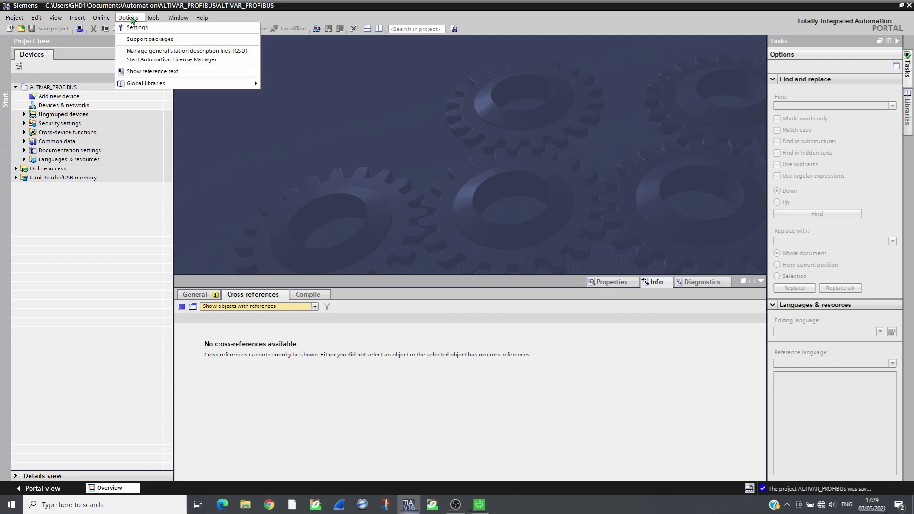
pyautogui.click(143, 52)
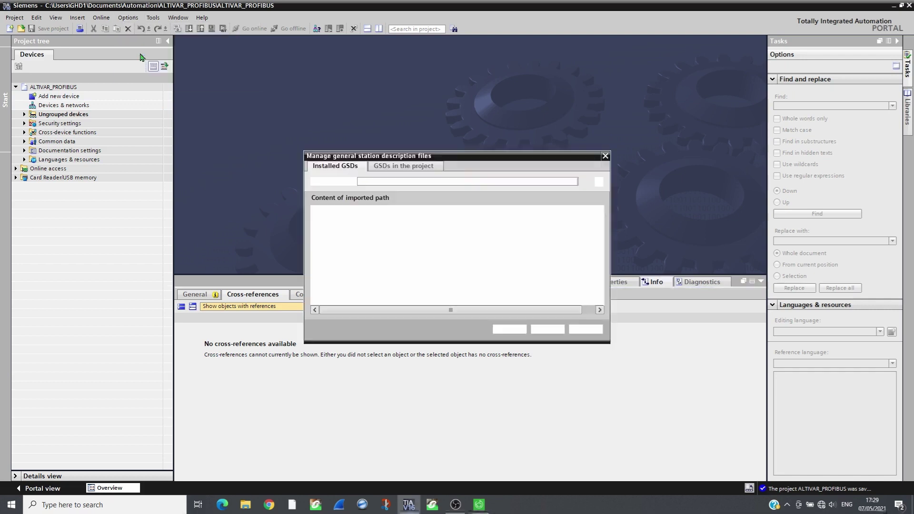
pyautogui.click(598, 183)
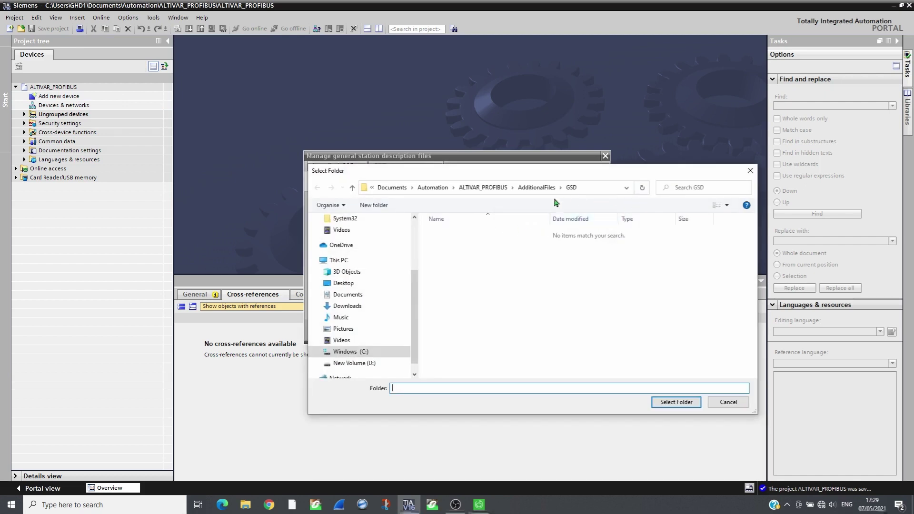
pyautogui.click(397, 284)
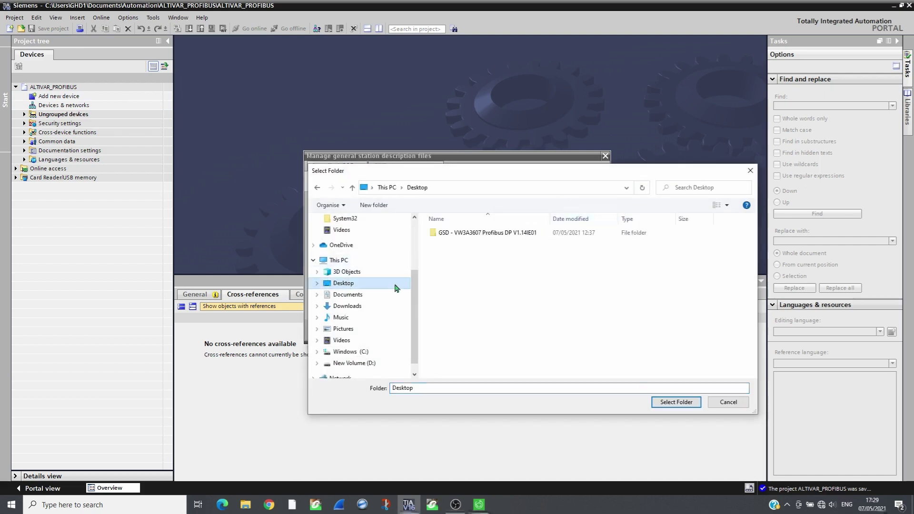
pyautogui.doubleClick(491, 236)
pyautogui.doubleClick(493, 233)
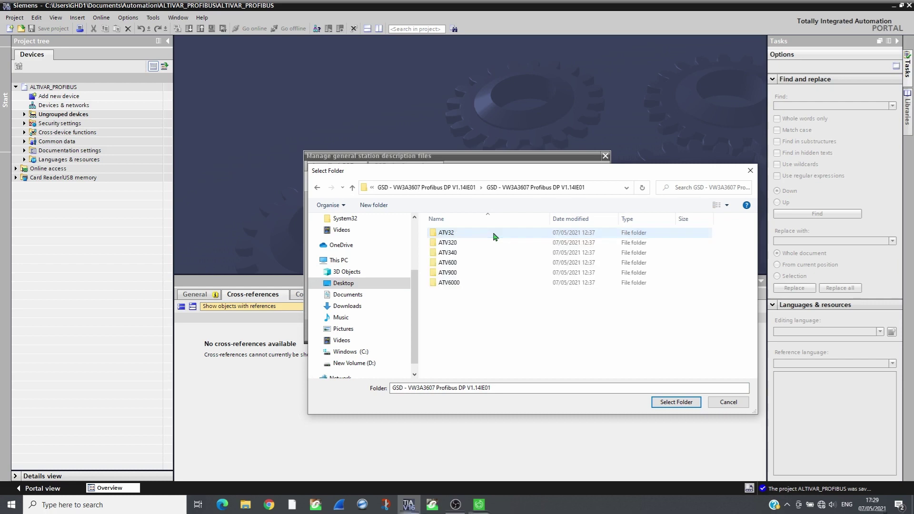
pyautogui.doubleClick(448, 274)
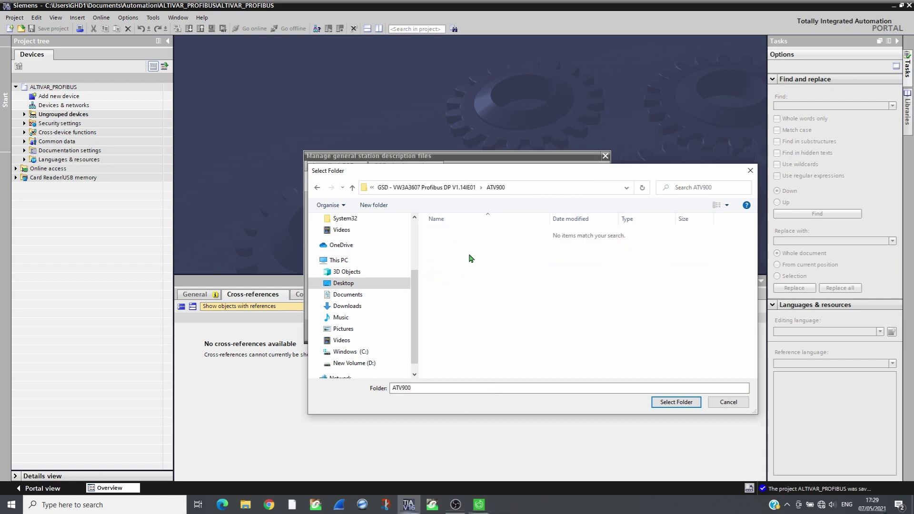
pyautogui.click(668, 404)
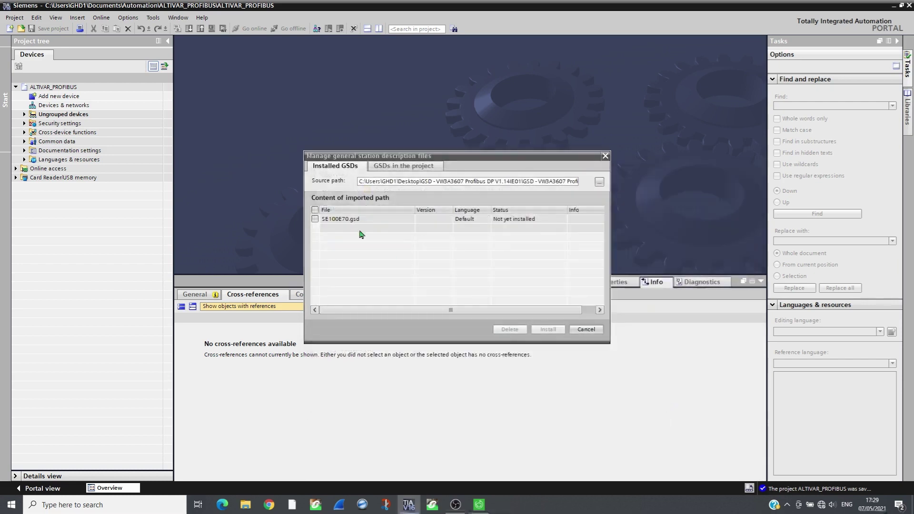
pyautogui.click(316, 210)
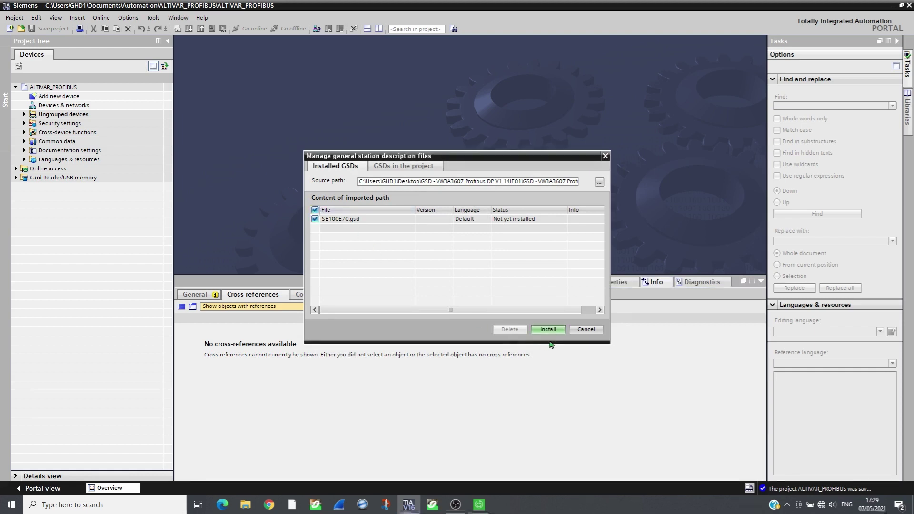
pyautogui.click(547, 329)
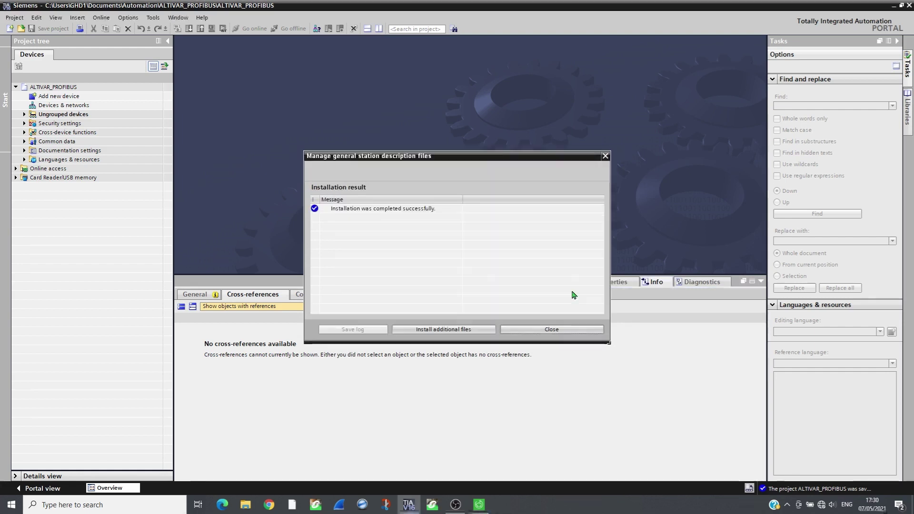
pyautogui.click(546, 330)
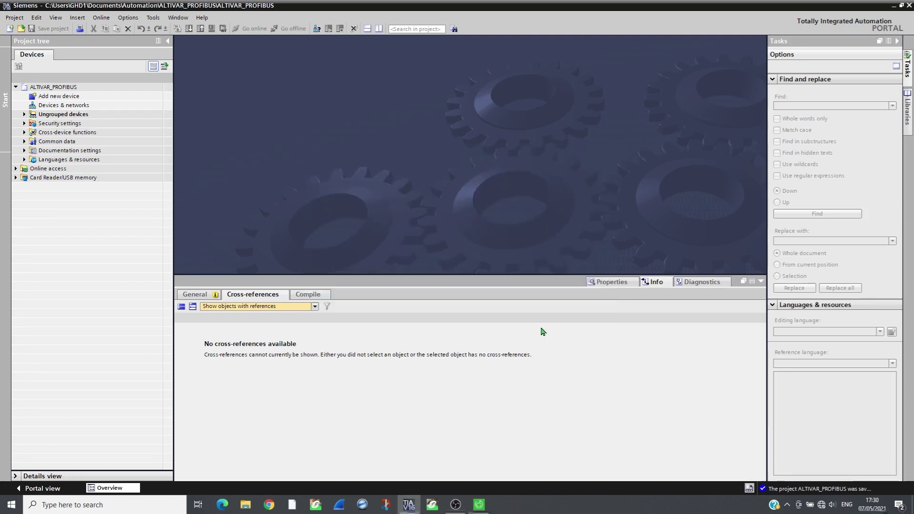
# - Add a CPU 1516-3 PN/DP (6ES7 516-3AN02-0AB0) controller as PLC_1
pyautogui.doubleClick(73, 97)
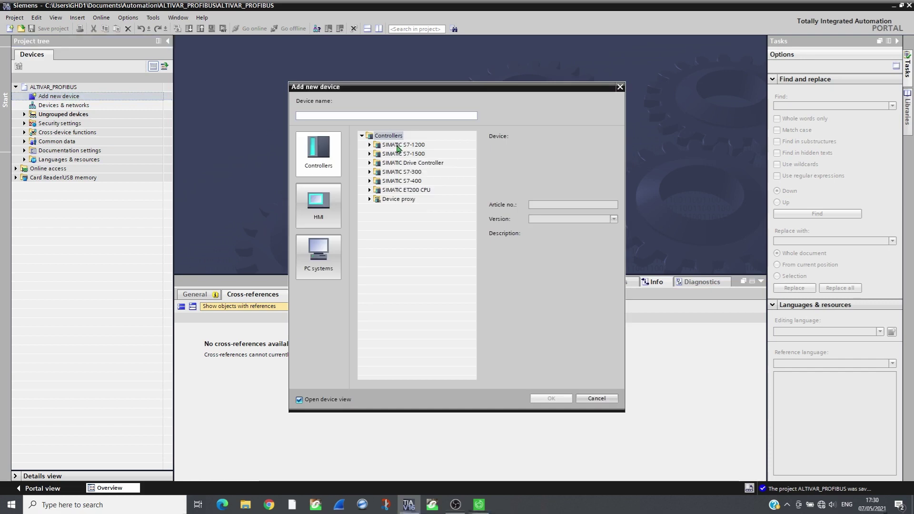
pyautogui.click(369, 154)
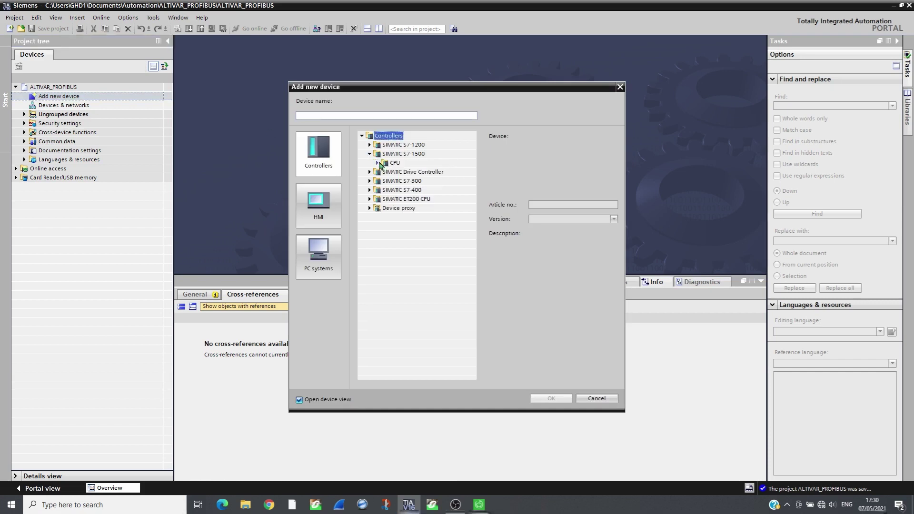
pyautogui.click(377, 163)
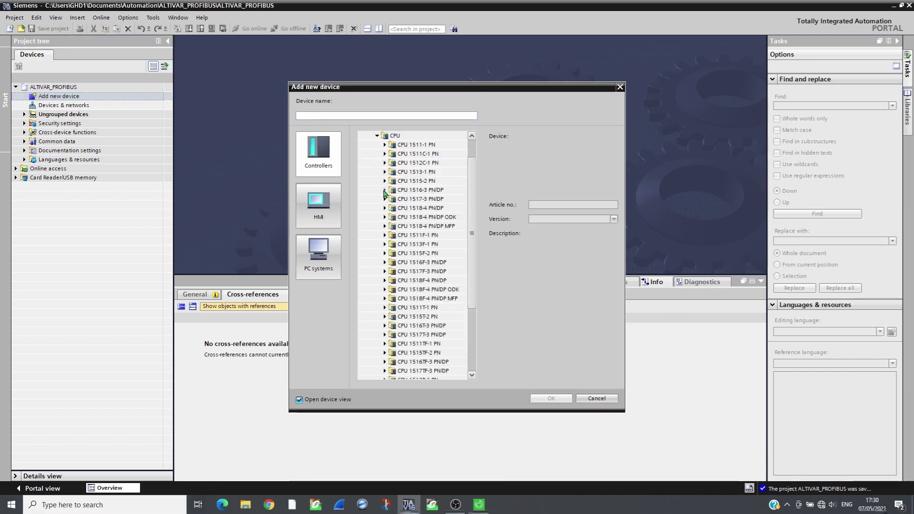
pyautogui.click(385, 190)
pyautogui.doubleClick(408, 217)
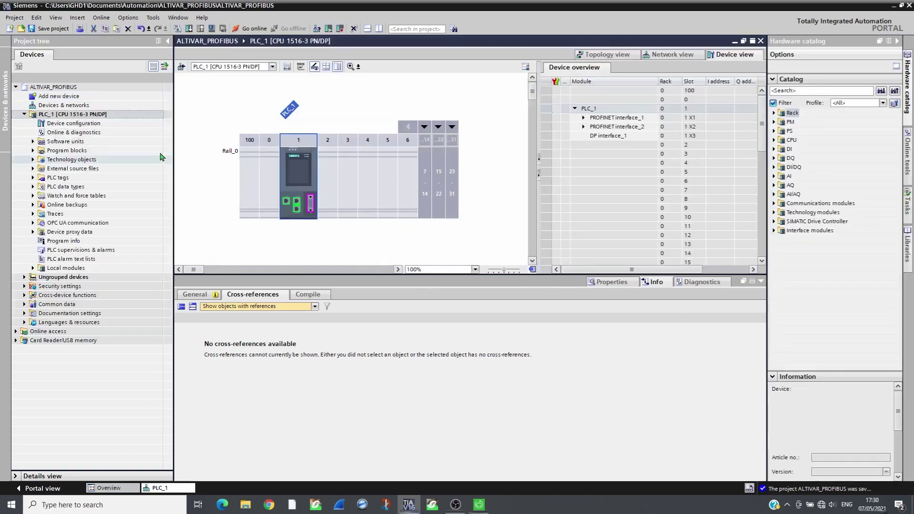
# - In the network view, find the Schneider Electric ATV9x0 drive under Other field devices > PROFIBUS DP > Drives
pyautogui.click(658, 56)
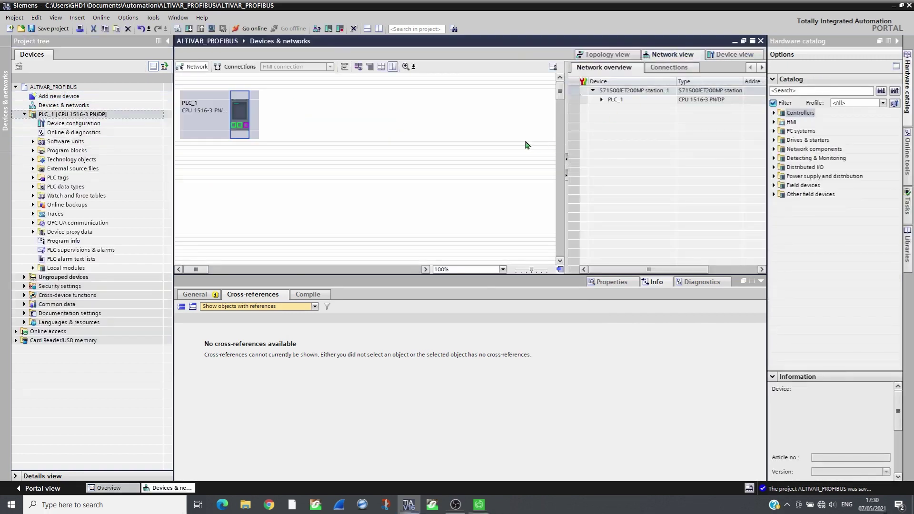
pyautogui.click(774, 194)
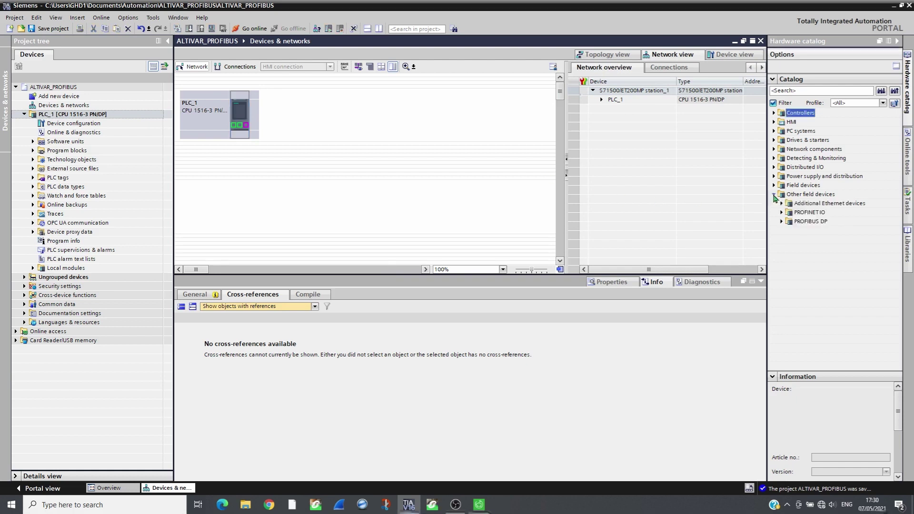
pyautogui.click(781, 221)
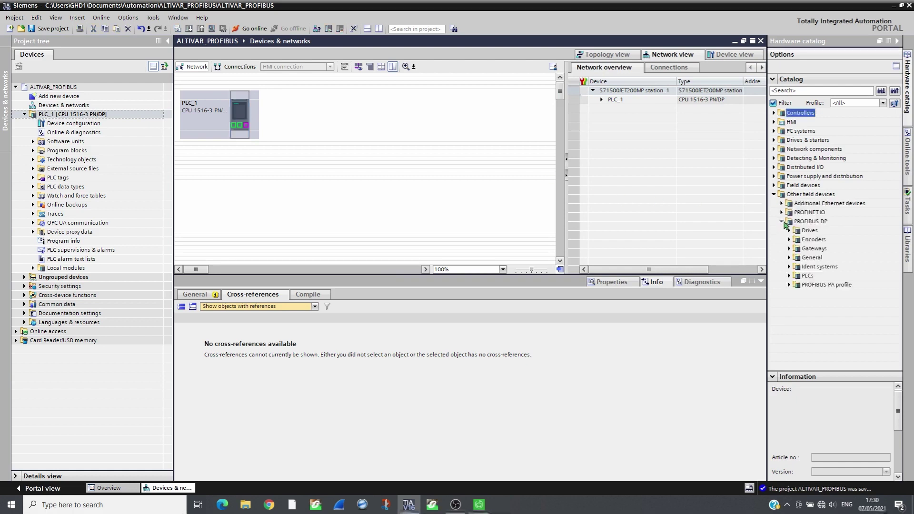
pyautogui.click(788, 230)
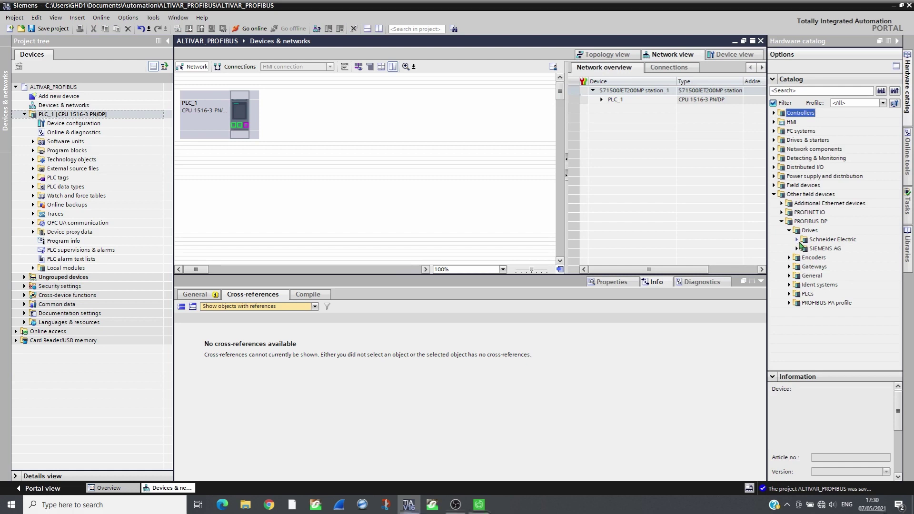
pyautogui.click(797, 240)
pyautogui.click(804, 248)
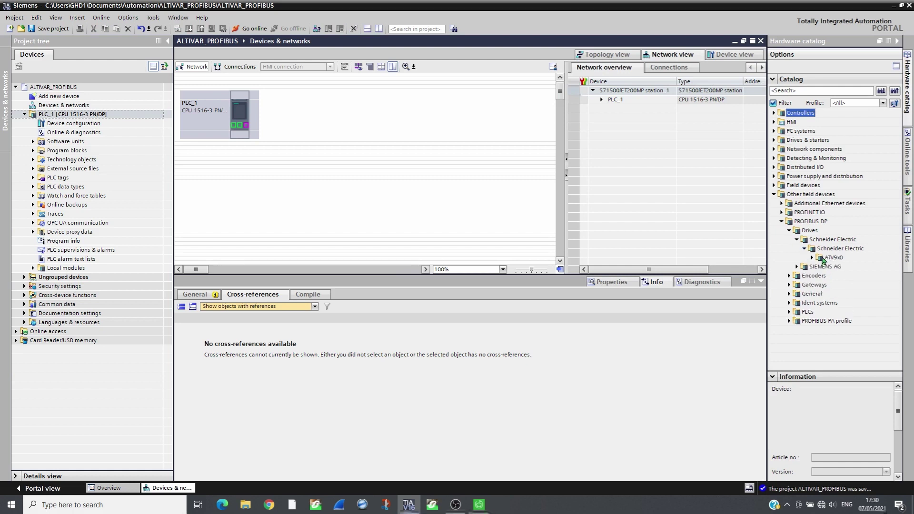
pyautogui.click(819, 259)
pyautogui.click(812, 258)
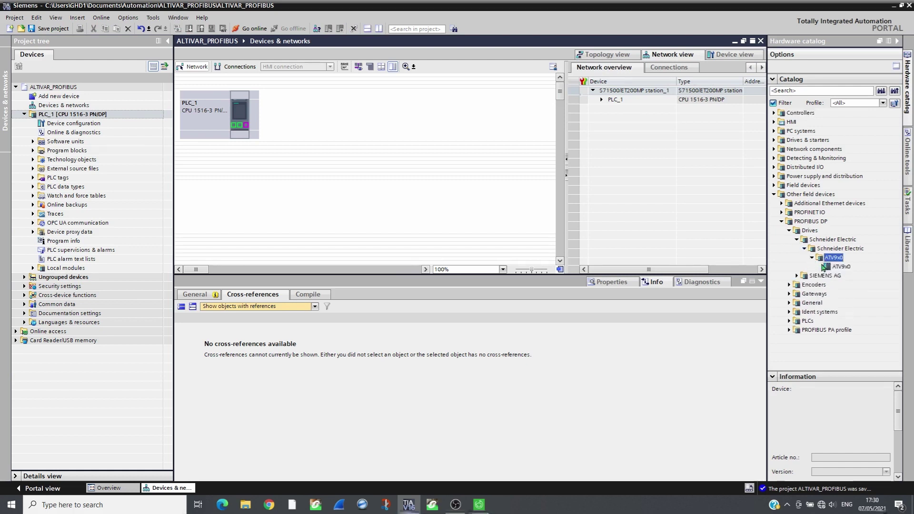
pyautogui.click(829, 268)
# - Place the ATV9x0 drive as Slave_1 and assign it to PLC_1.DP interface_1
pyautogui.moveTo(828, 268); pyautogui.dragTo(298, 121)
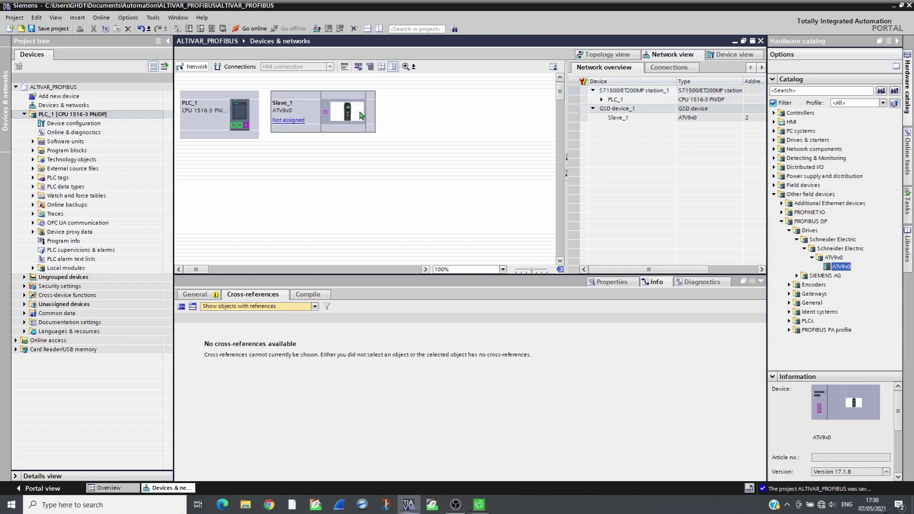
pyautogui.click(299, 121)
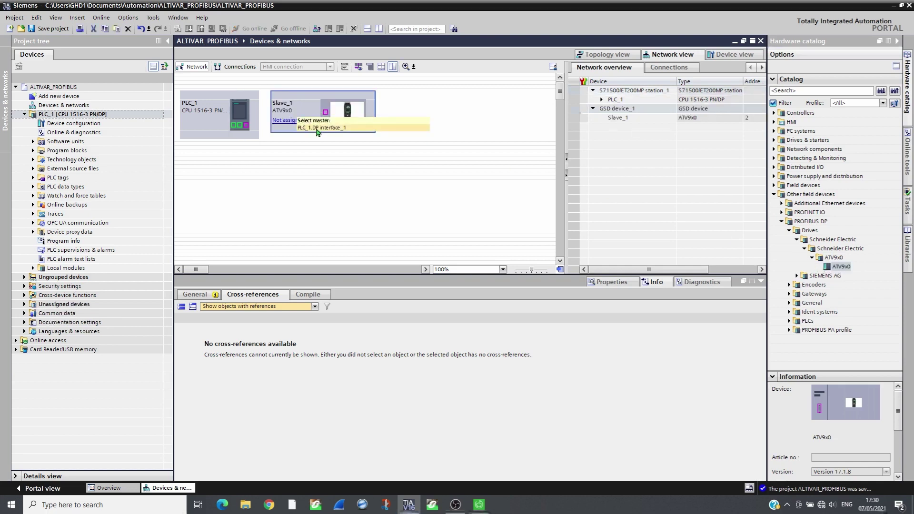
pyautogui.click(318, 128)
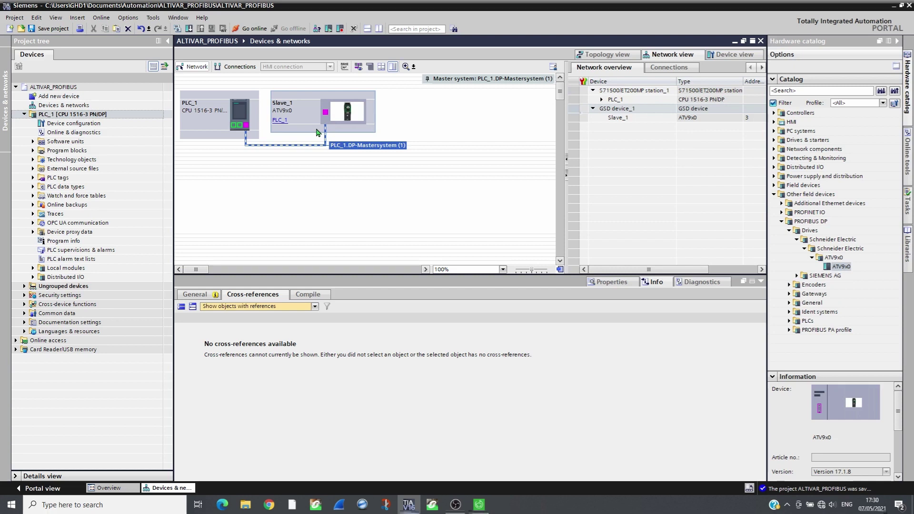
# - Change Slave_1's DP interface PROFIBUS address from 3 to 10
pyautogui.doubleClick(343, 113)
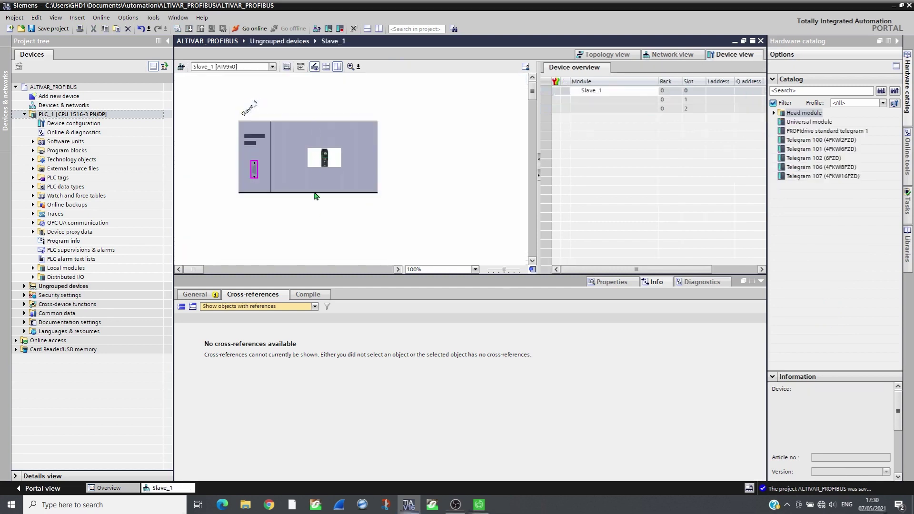
pyautogui.click(255, 174)
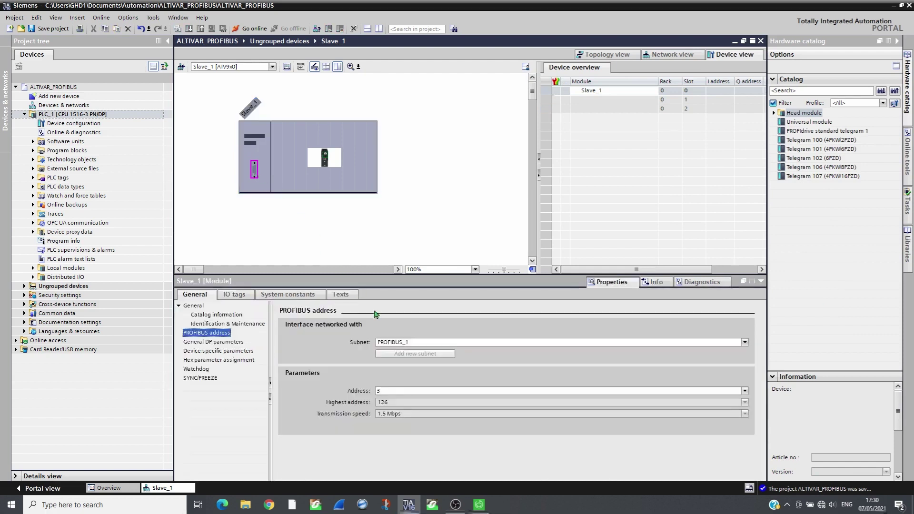
pyautogui.click(399, 391)
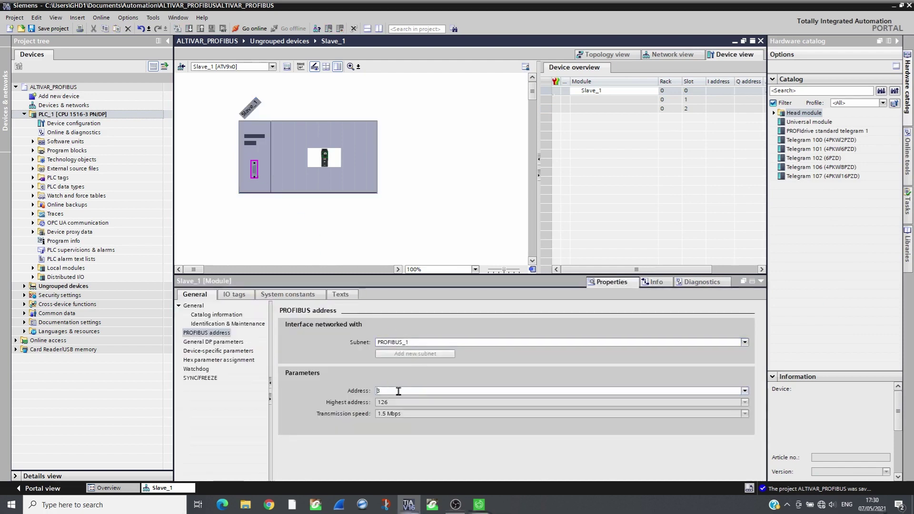
pyautogui.moveTo(384, 391); pyautogui.dragTo(366, 393)
pyautogui.write('10')
pyautogui.press('Return')
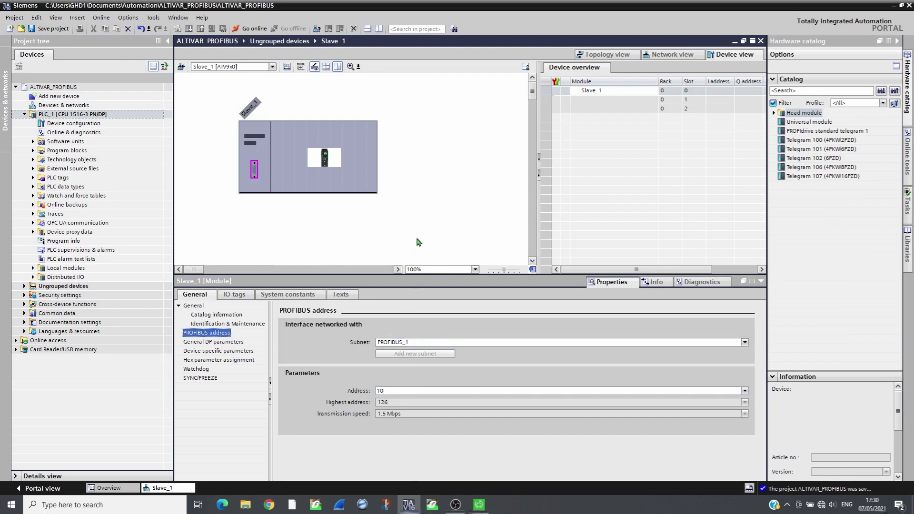
# - Insert Telegram 101 (4PKW6PZD) into Slave_1's empty slot and show its device-specific parameters
pyautogui.click(419, 232)
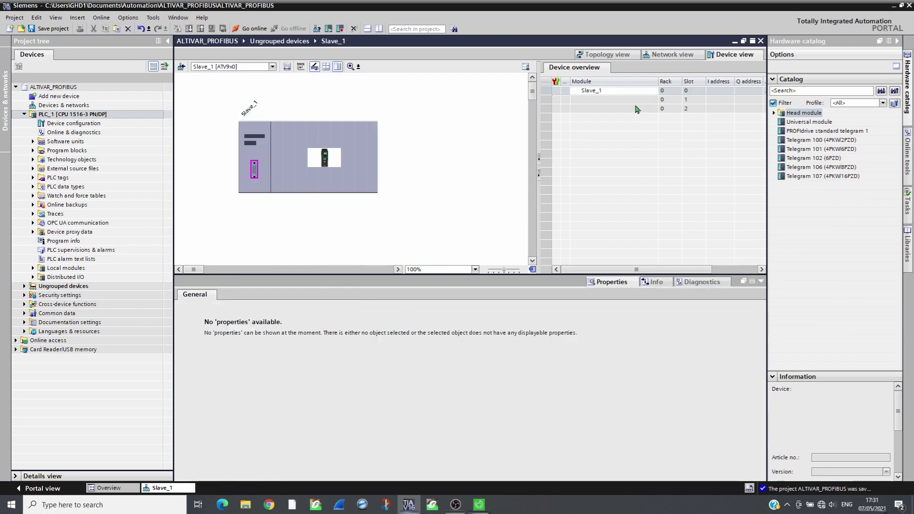
pyautogui.click(640, 108)
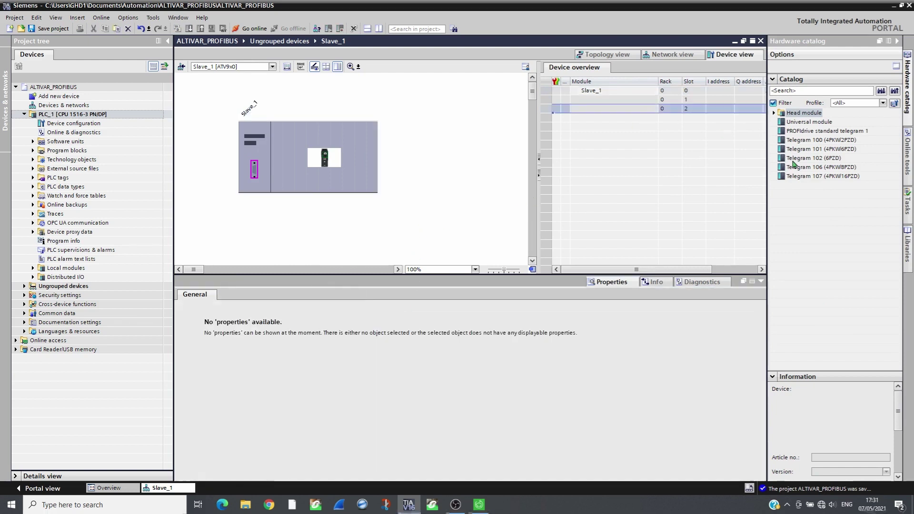
pyautogui.doubleClick(817, 150)
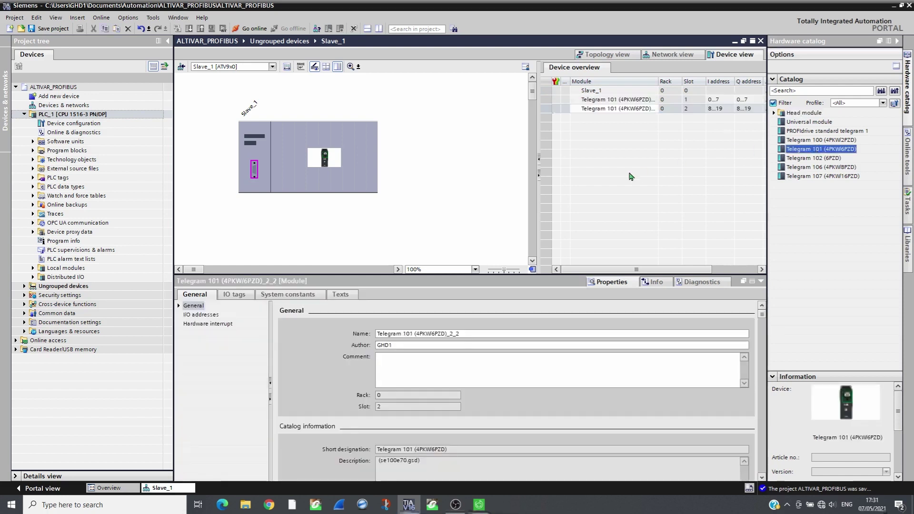
pyautogui.click(577, 101)
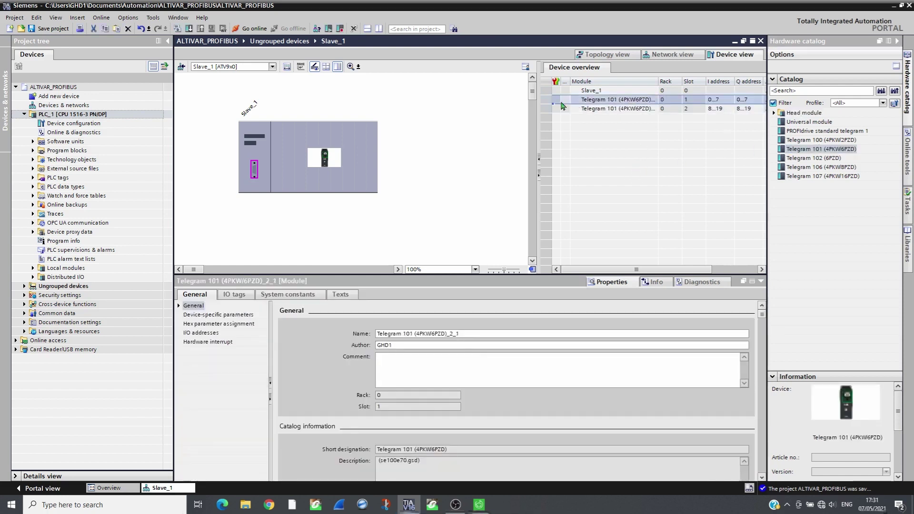
pyautogui.click(194, 316)
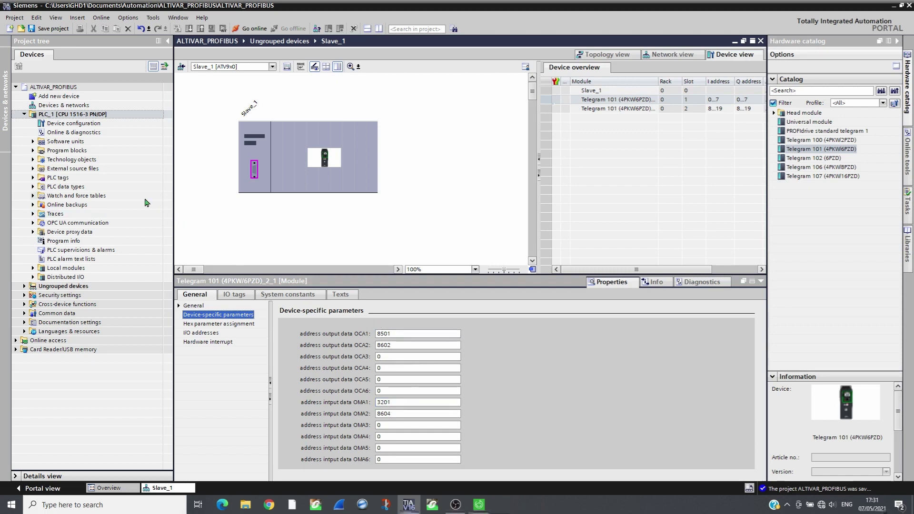
# - In the PLC_1 tag table, create tag INPUT1 with data type Word
pyautogui.click(34, 177)
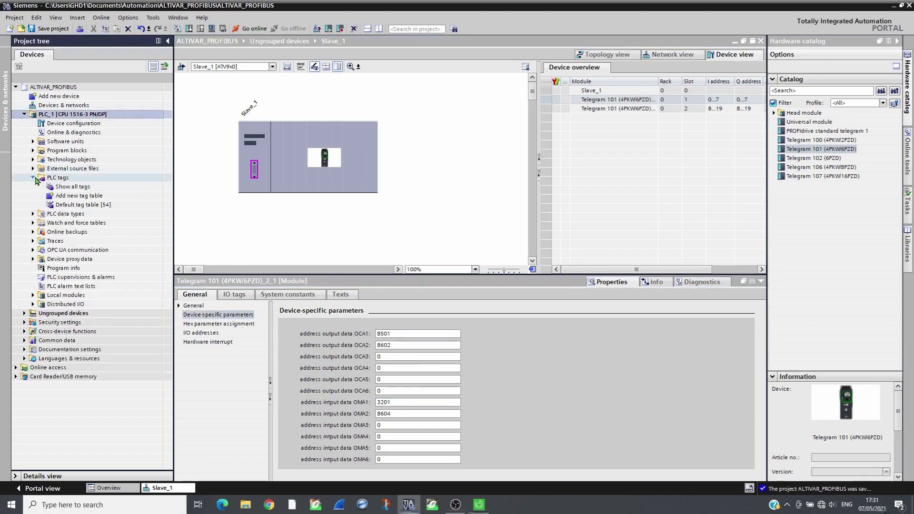
pyautogui.doubleClick(60, 190)
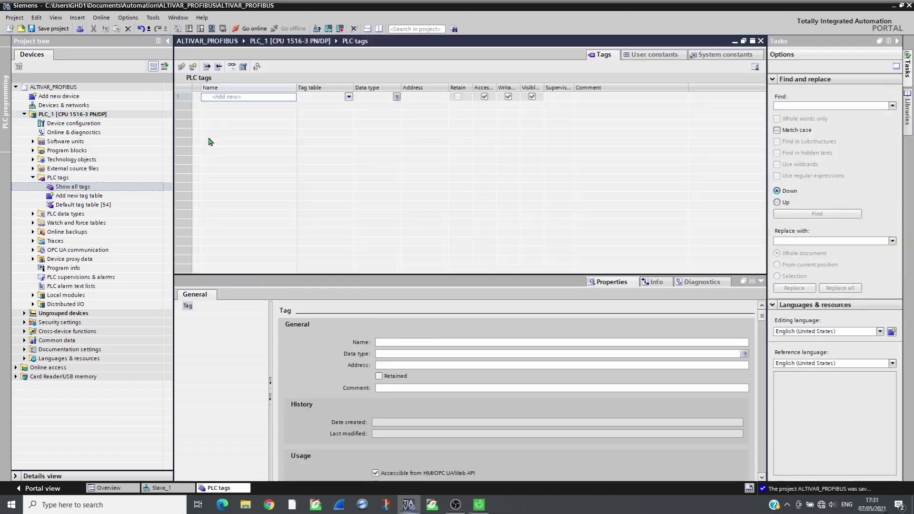
pyautogui.click(253, 97)
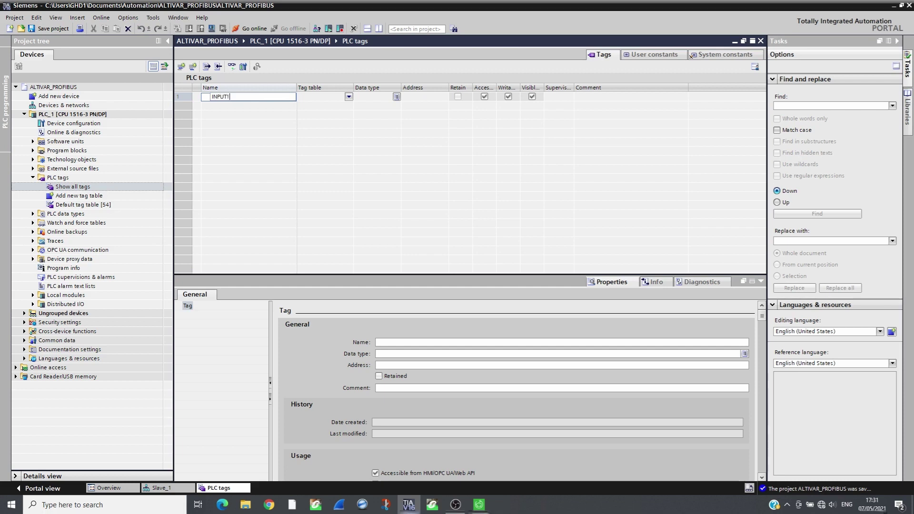
pyautogui.write('PUT1')
pyautogui.press('Return')
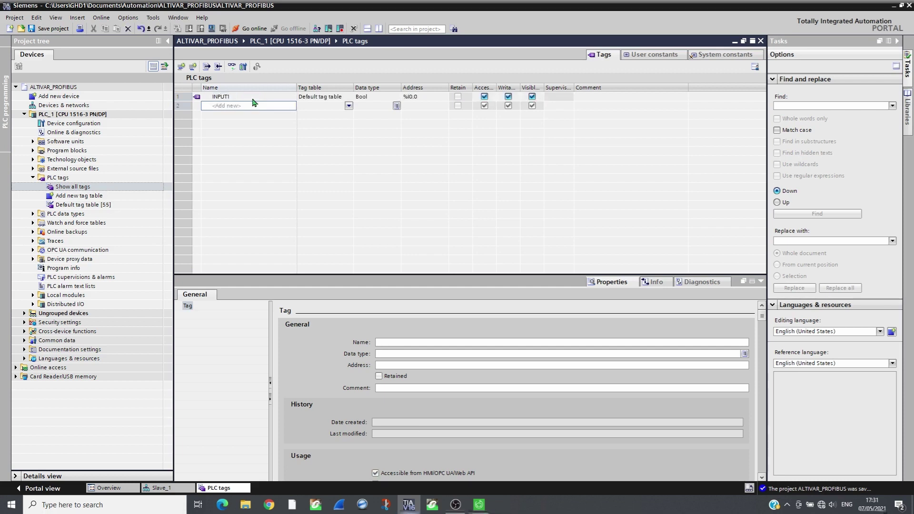
pyautogui.click(387, 97)
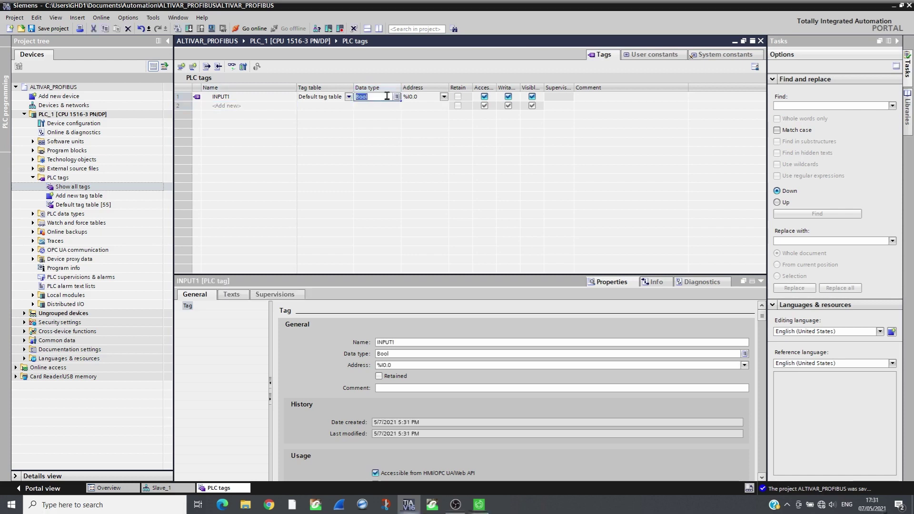
pyautogui.write('Word')
pyautogui.press('Return')
# - Address INPUT1 at %IW0 and auto-fill the input tags down to INPUT10
pyautogui.click(409, 98)
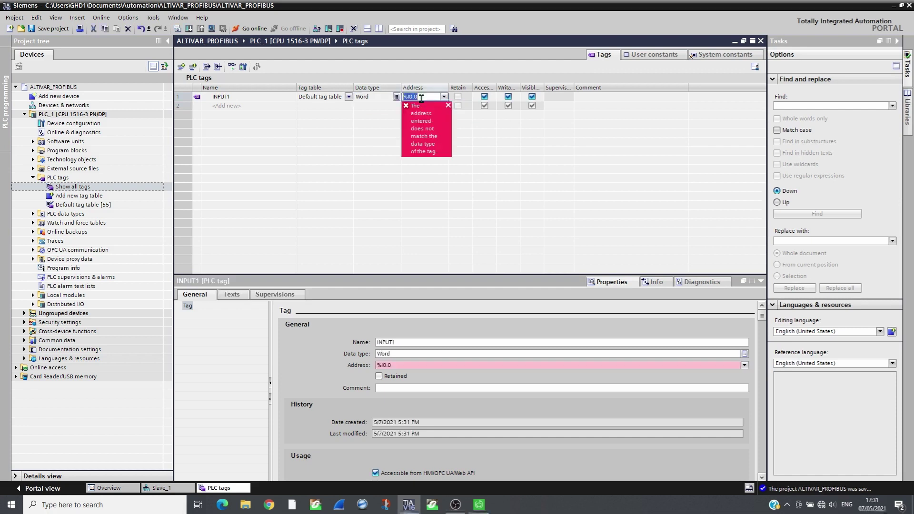
pyautogui.click(421, 97)
pyautogui.press('Return')
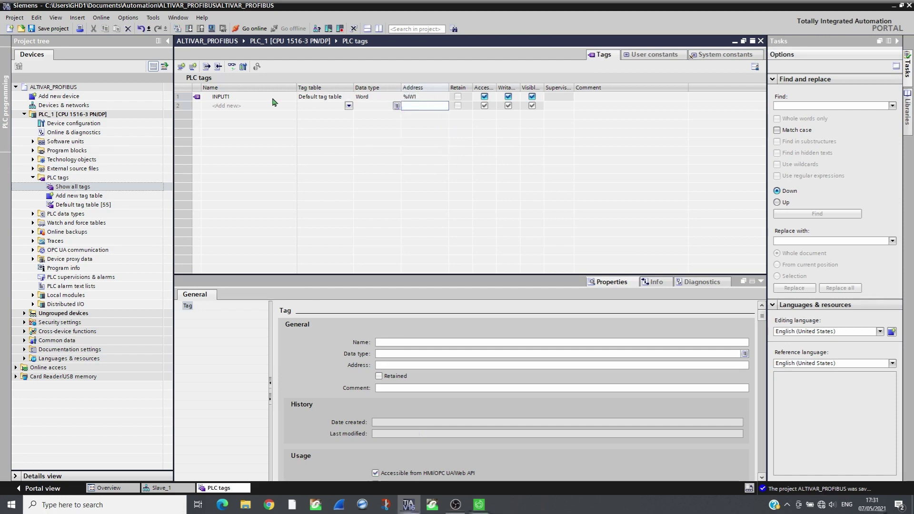
pyautogui.click(427, 98)
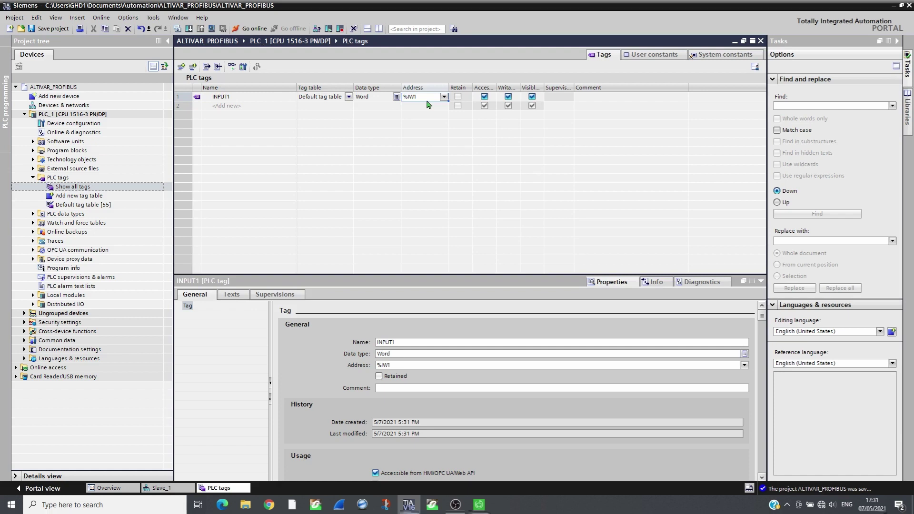
pyautogui.write('0')
pyautogui.press('Return')
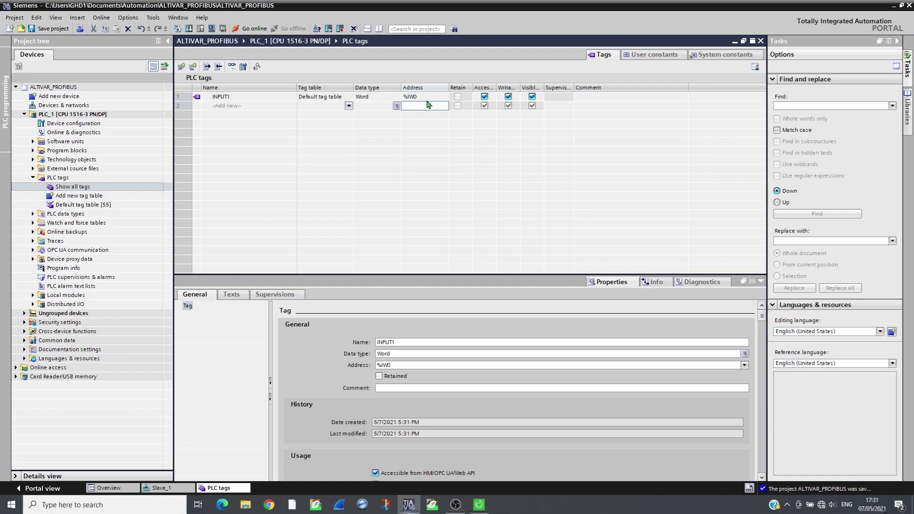
pyautogui.click(283, 100)
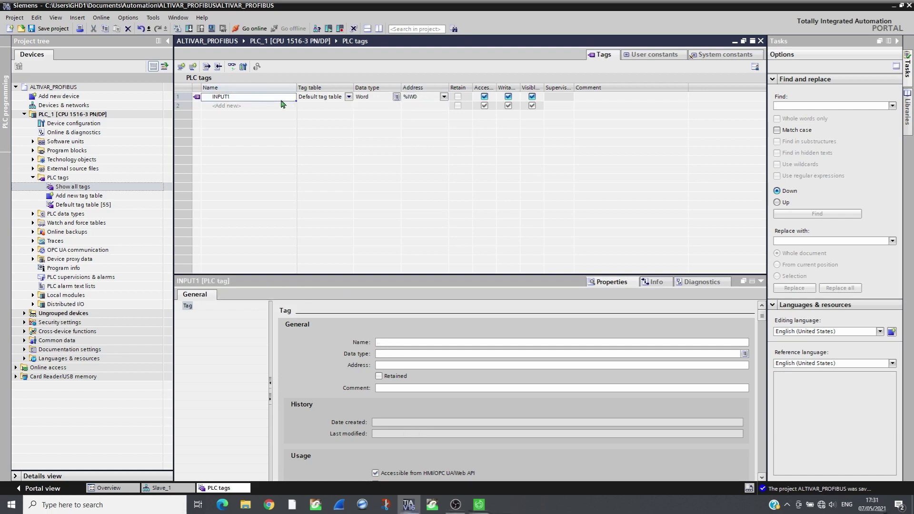
pyautogui.moveTo(296, 102); pyautogui.dragTo(284, 184)
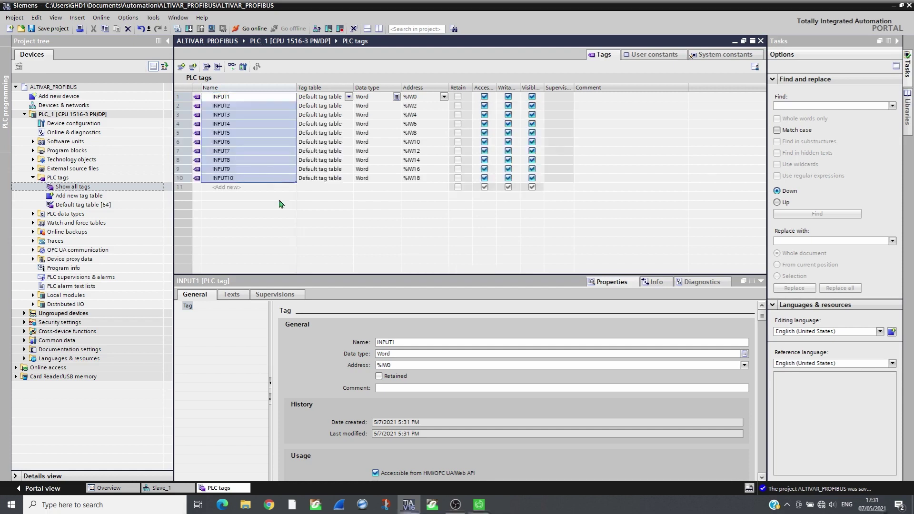
# - Add an OUTPUT1 tag at address %QW0
pyautogui.click(280, 187)
pyautogui.write('OUTPUT')
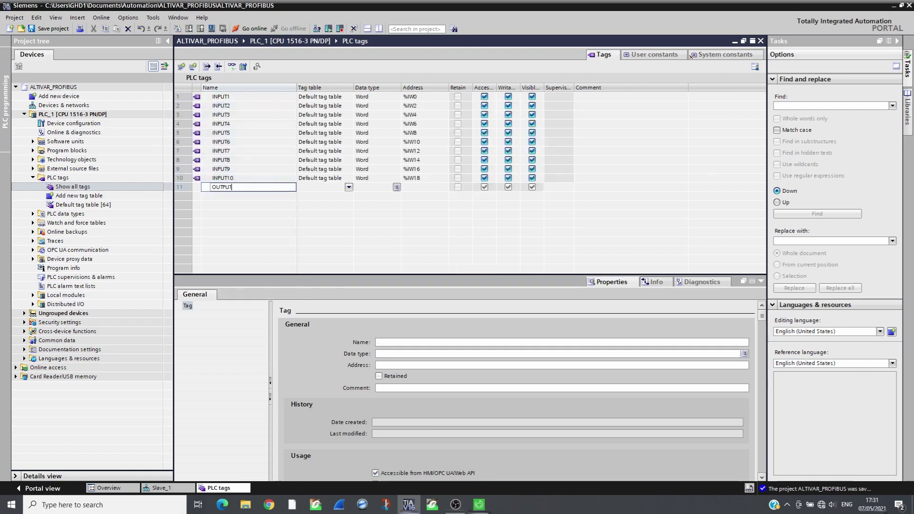
pyautogui.write('1')
pyautogui.press('Return')
pyautogui.doubleClick(434, 188)
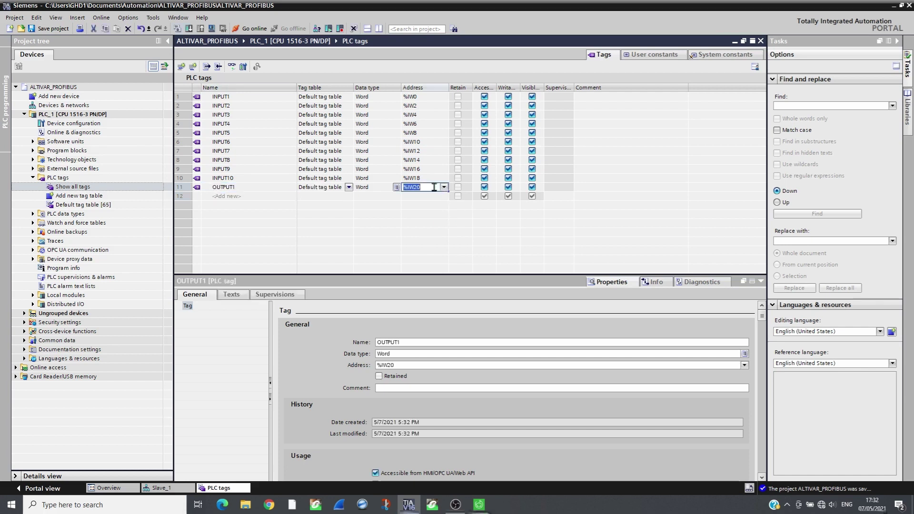
pyautogui.write('%')
pyautogui.press('Return')
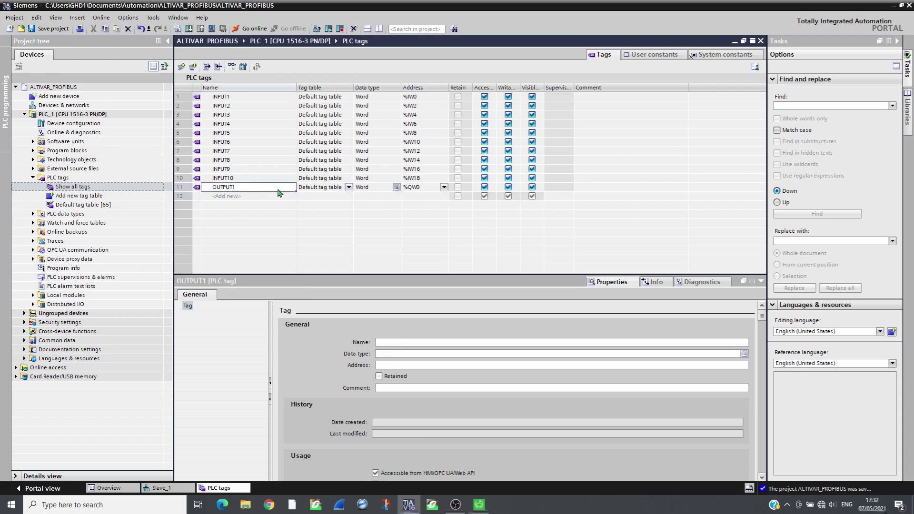
# - Auto-fill output tags from OUTPUT1 and rename INPUT5(ETA) and INPUT6(RFRD)
pyautogui.click(261, 190)
pyautogui.moveTo(295, 192); pyautogui.dragTo(292, 248)
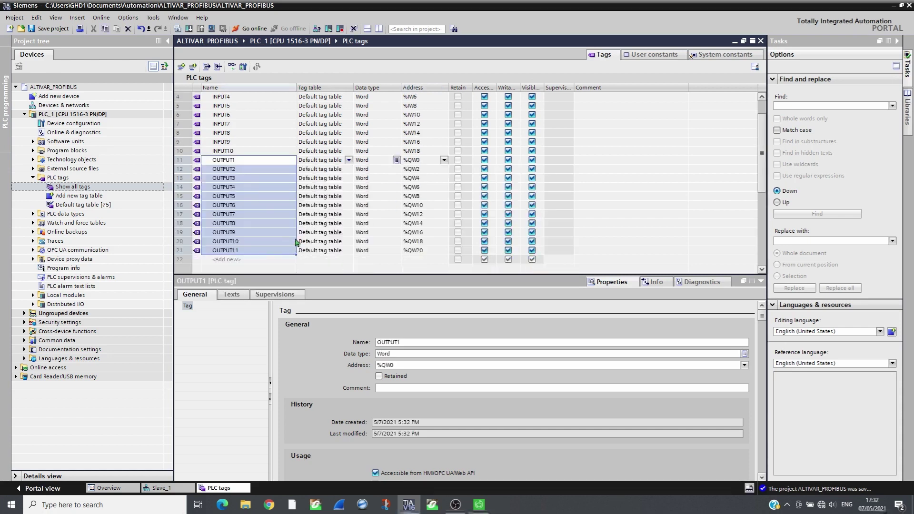
pyautogui.click(253, 134)
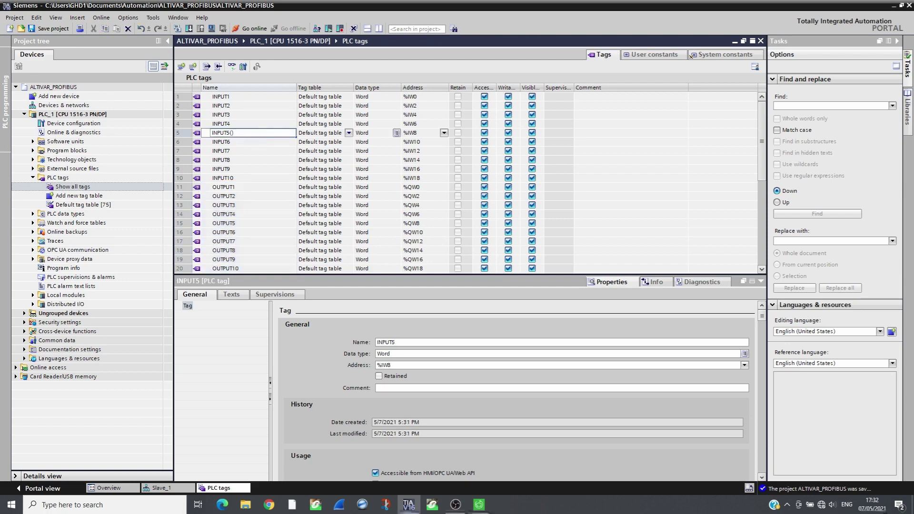
pyautogui.write('ETA')
pyautogui.press('Return')
pyautogui.click(252, 143)
pyautogui.write('()')
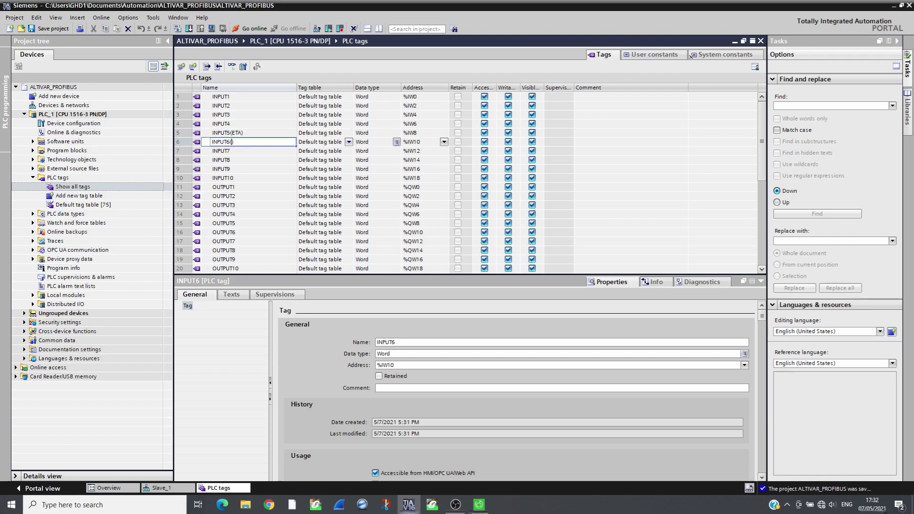
pyautogui.write('RFRD')
pyautogui.press('Return')
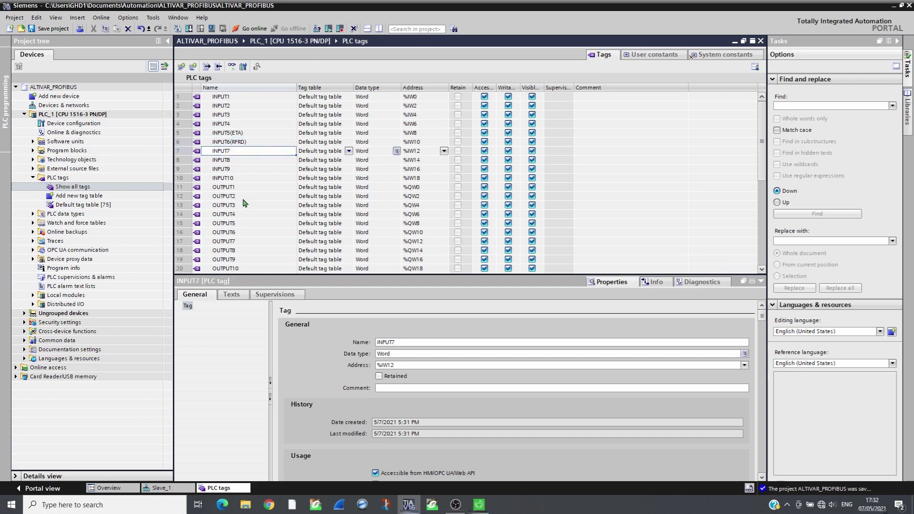
# - Rename the output tags to OUTPUT5(CMD) and OUTPUT6(LFRD)
pyautogui.doubleClick(246, 223)
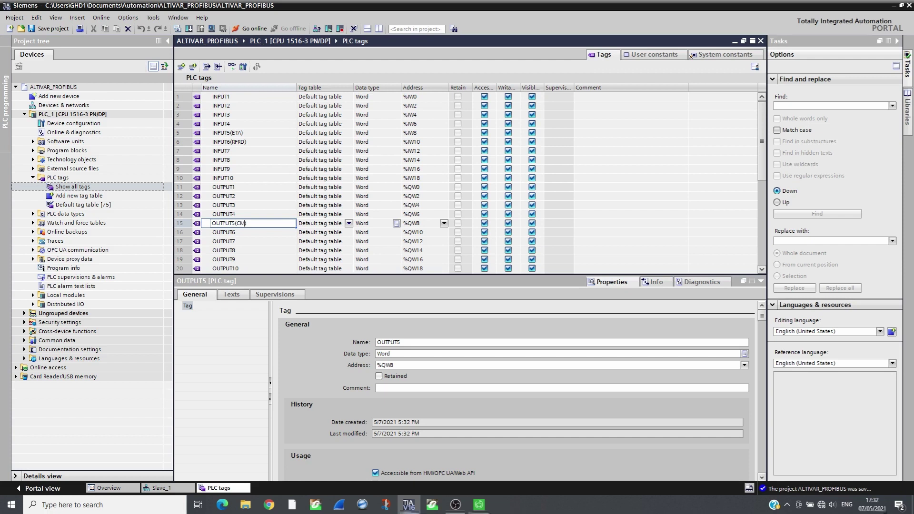
pyautogui.write('CMD')
pyautogui.press('Return')
pyautogui.doubleClick(244, 232)
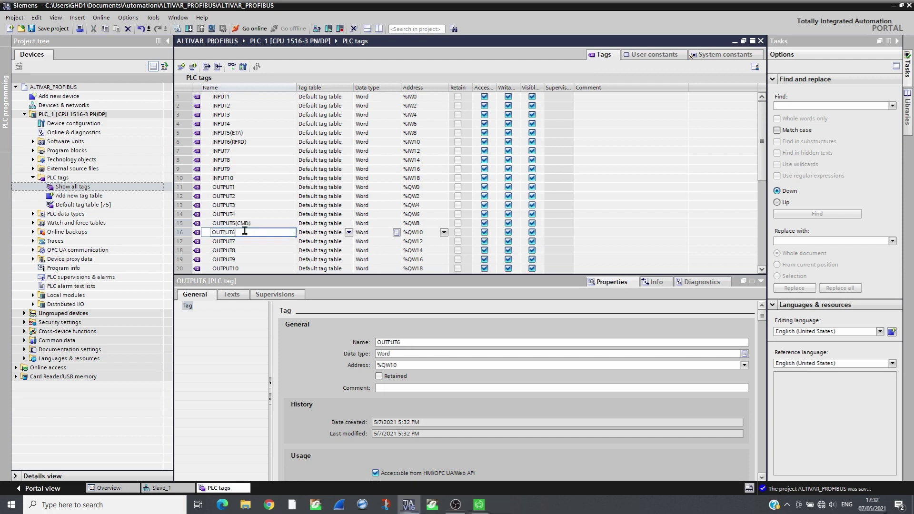
pyautogui.write('()')
pyautogui.write('LFRD')
pyautogui.press('Return')
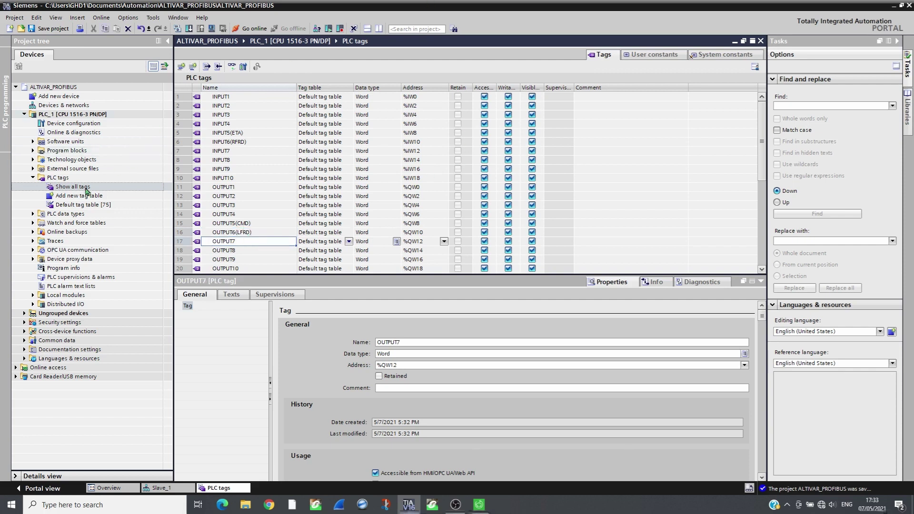
# - Select PLC_1 in the project tree and compile it
pyautogui.click(34, 179)
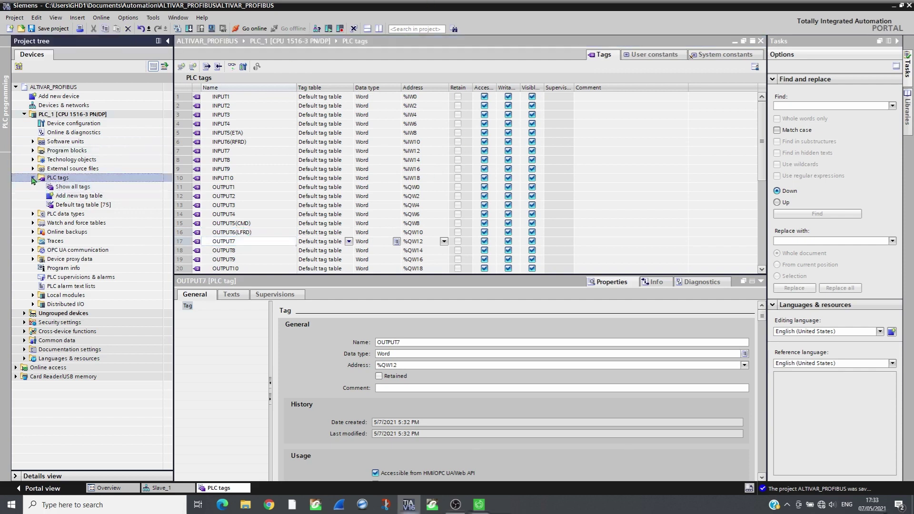
pyautogui.click(32, 178)
pyautogui.click(47, 116)
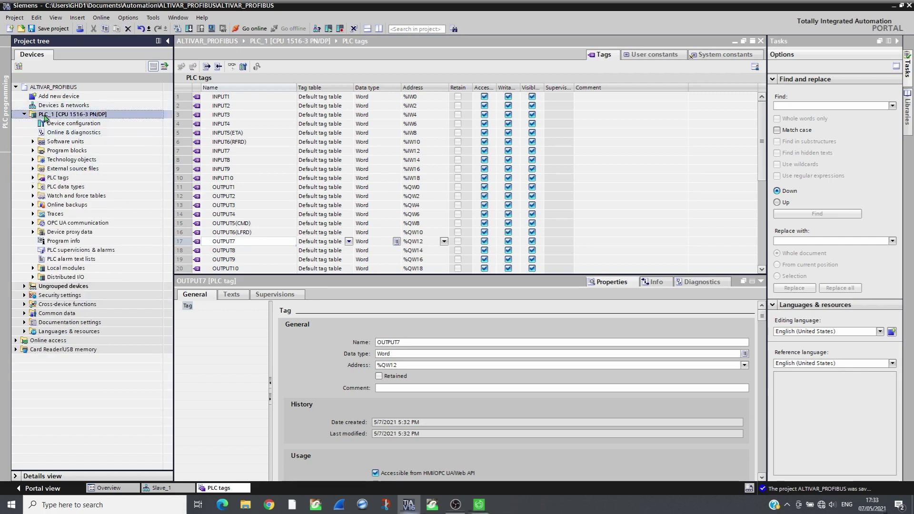
pyautogui.click(178, 28)
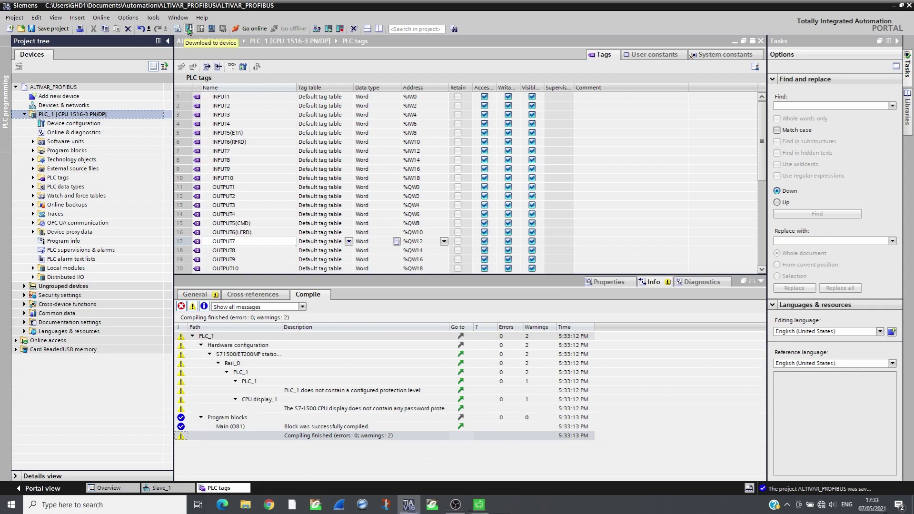
# - Download to PLC_1 at 192.168.0.1 without synchronization, then start the module
pyautogui.click(189, 30)
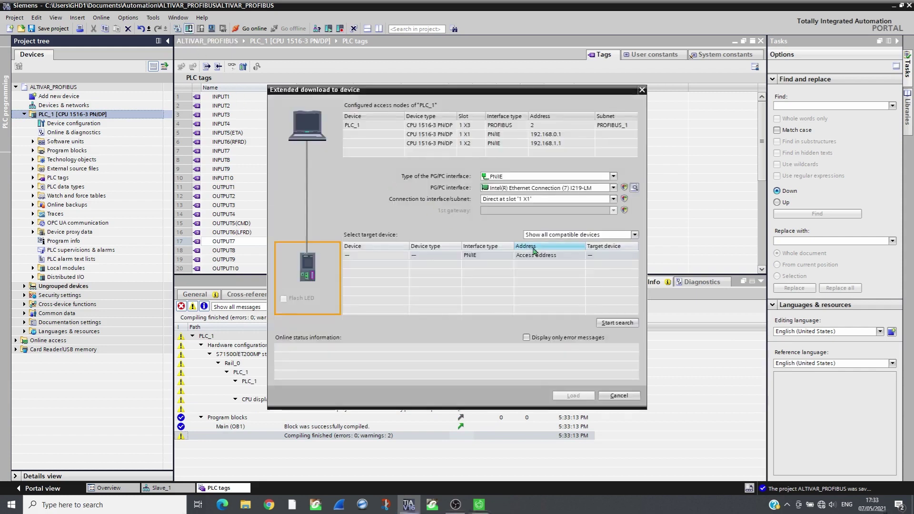
pyautogui.click(624, 326)
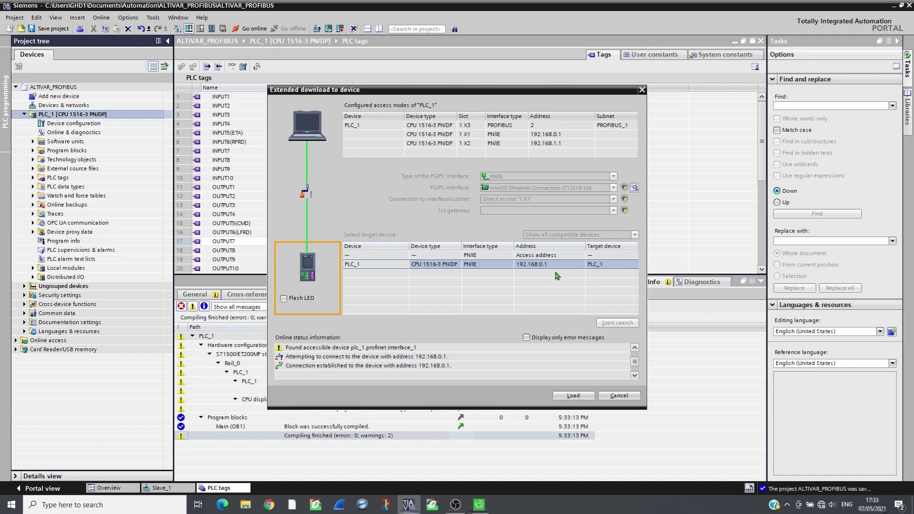
pyautogui.click(574, 396)
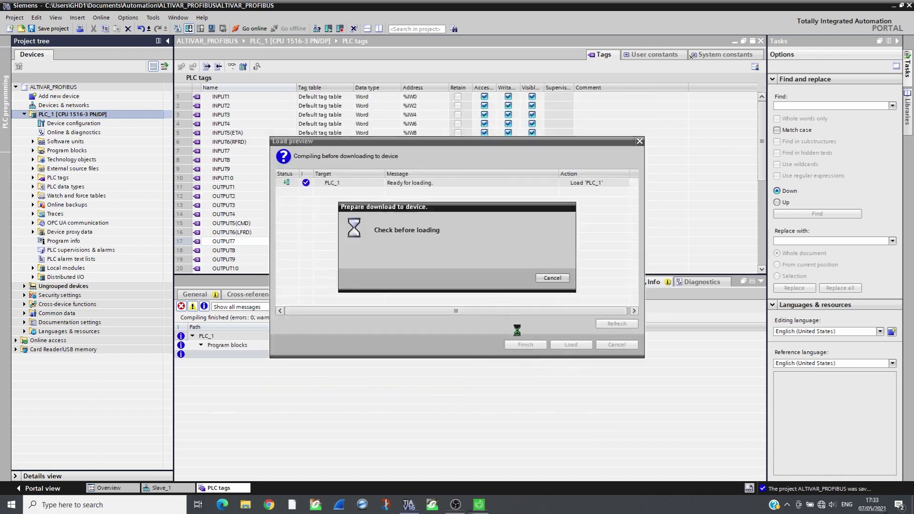
pyautogui.click(551, 343)
pyautogui.click(567, 344)
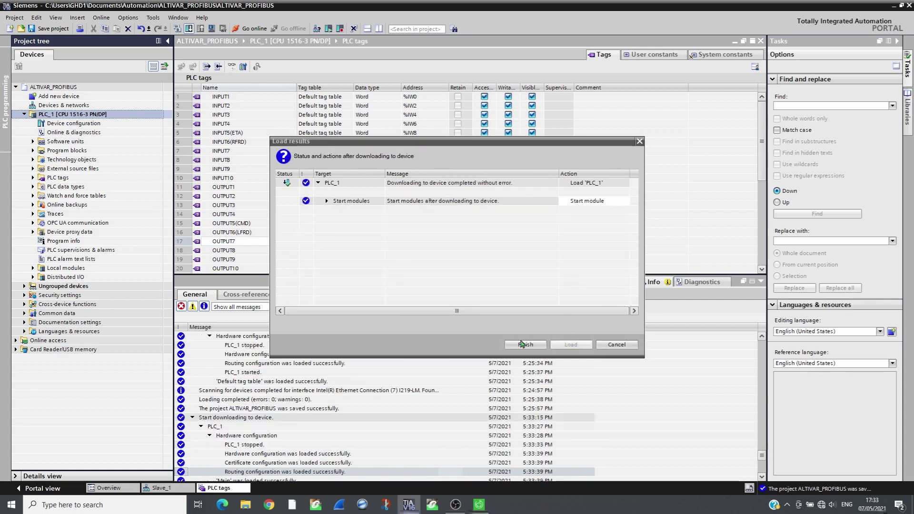
pyautogui.click(524, 344)
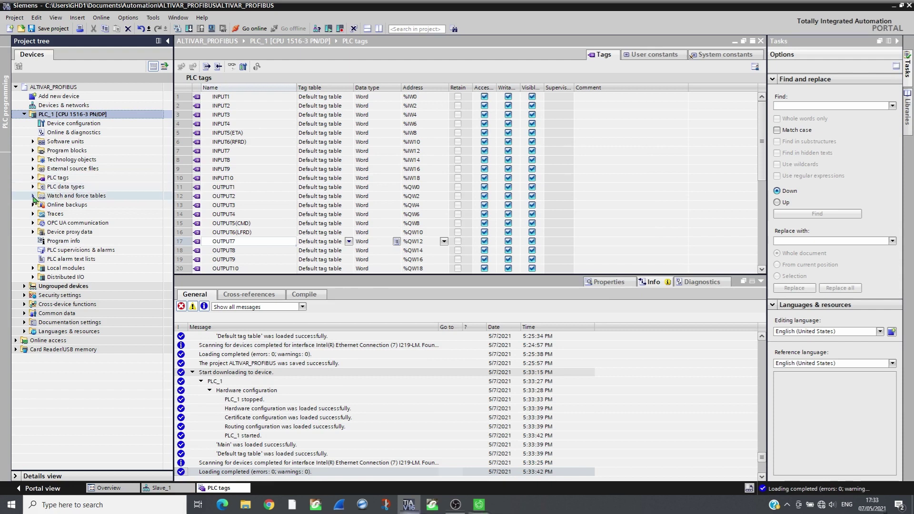
pyautogui.click(33, 195)
# - Go online with PLC_1, create a new watch table, and add INPUT1 as its first tag
pyautogui.click(244, 29)
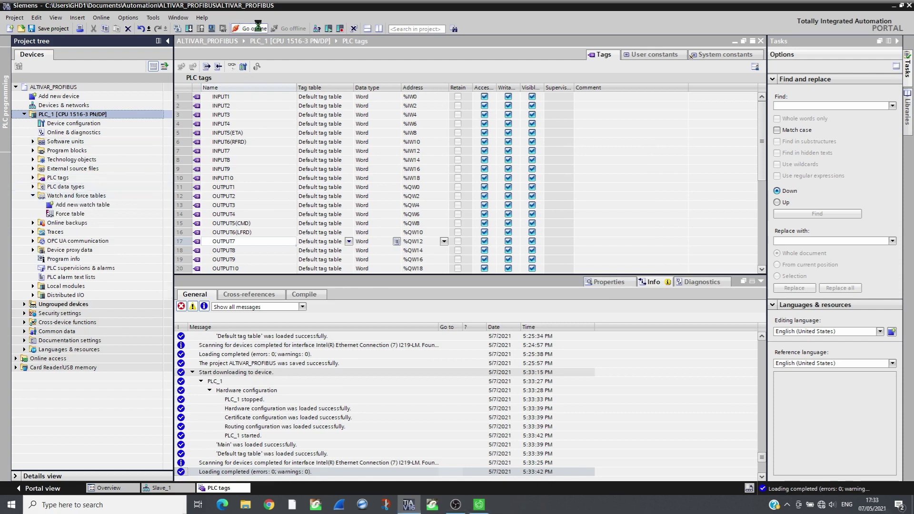
pyautogui.doubleClick(76, 205)
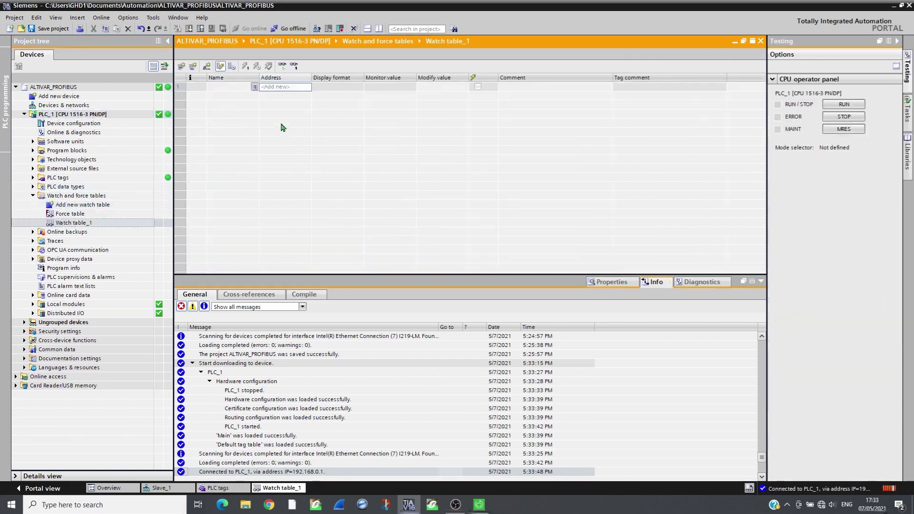
pyautogui.click(238, 87)
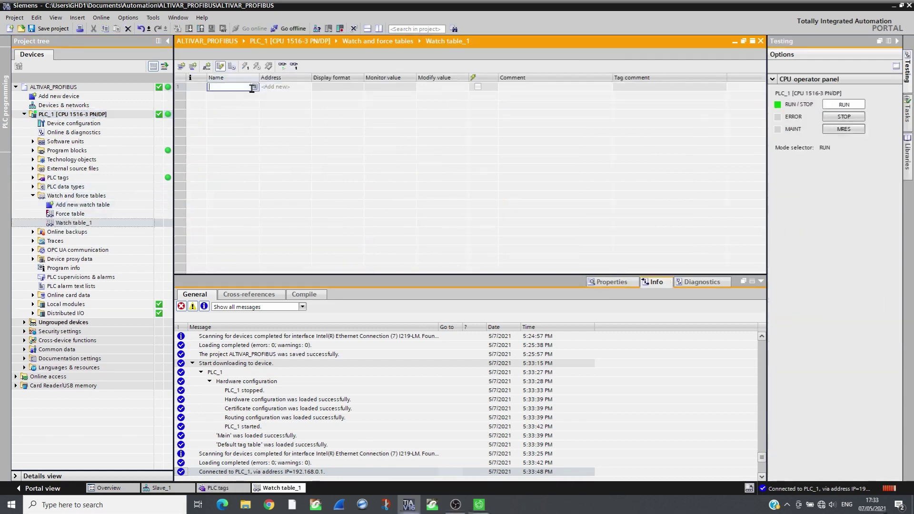
pyautogui.click(255, 86)
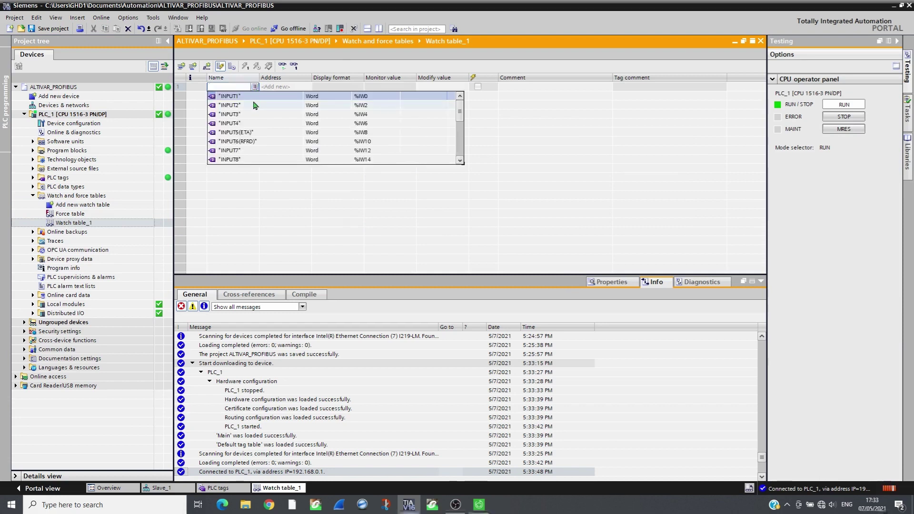
pyautogui.press('Return')
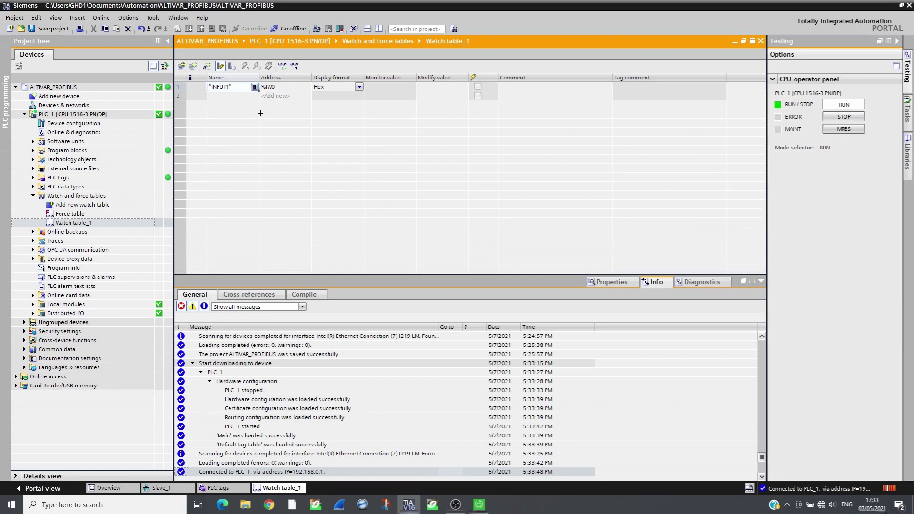
# - Fill the table down through OUTPUT11 and delete the repeated INPUT1–INPUT3 rows
pyautogui.moveTo(259, 92); pyautogui.dragTo(258, 257)
pyautogui.scroll(-2, 257, 257)
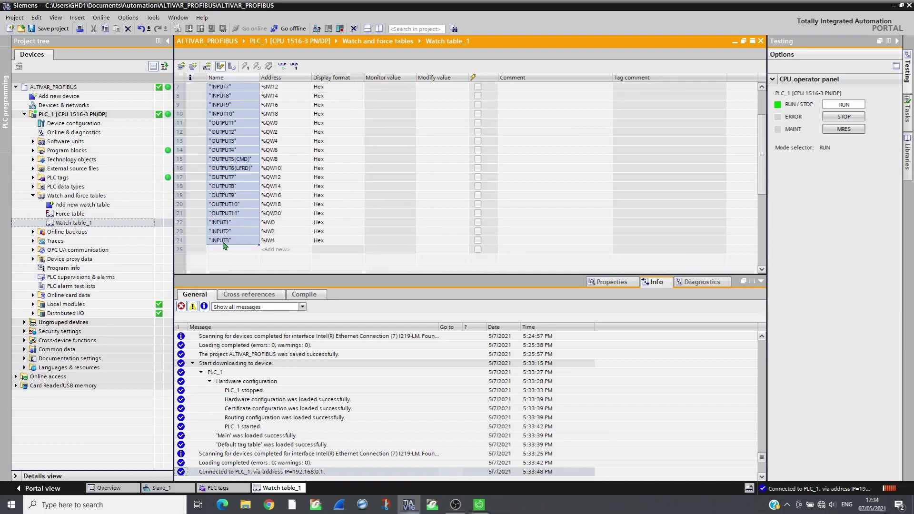
pyautogui.click(185, 222)
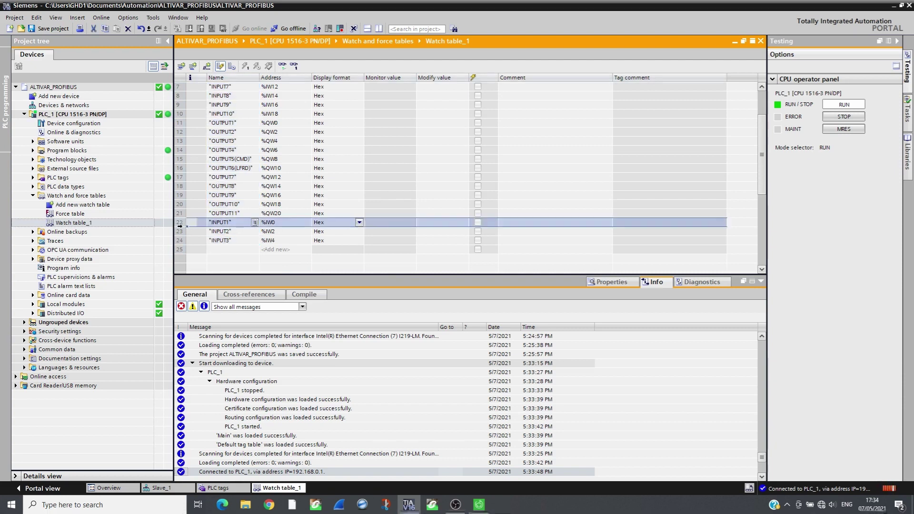
pyautogui.moveTo(187, 226); pyautogui.dragTo(187, 244)
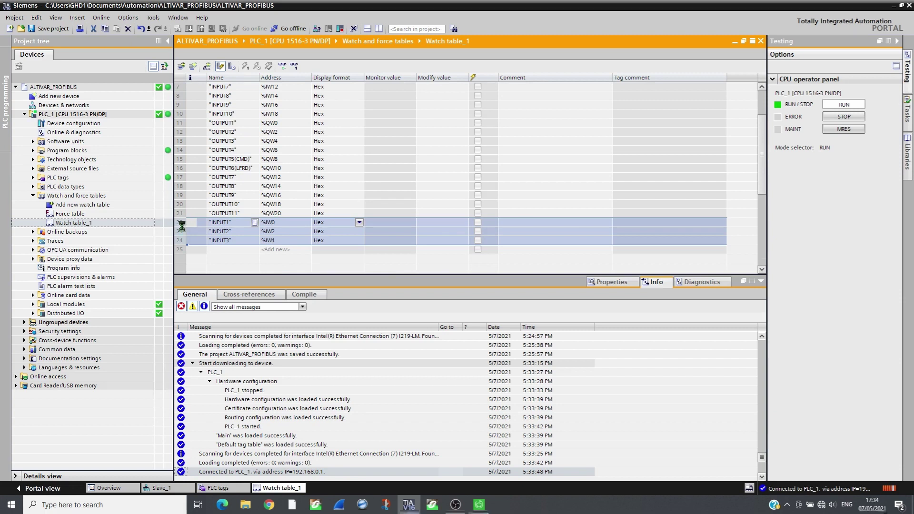
pyautogui.press('Delete')
# - Start monitoring all values and display INPUT5(ETA) in DEC and INPUT6(RFRD) in DEC+/-
pyautogui.scroll(2, 290, 171)
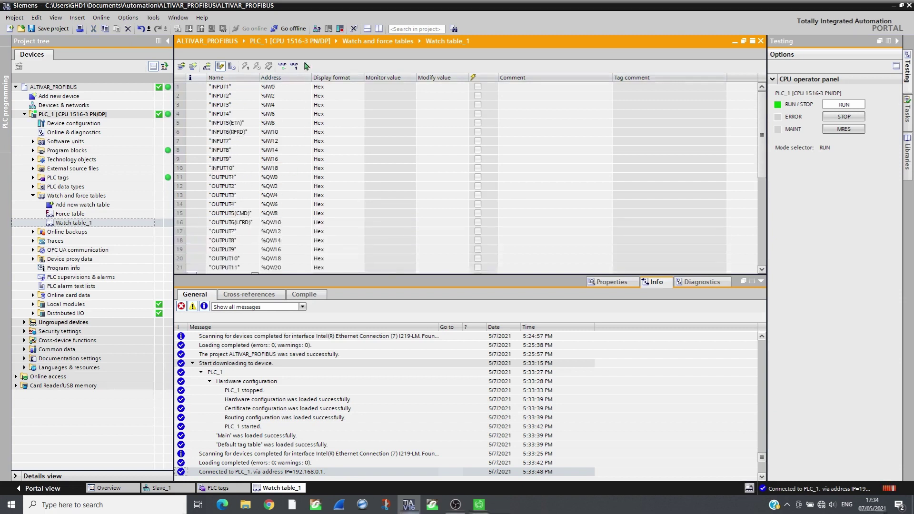
pyautogui.click(283, 66)
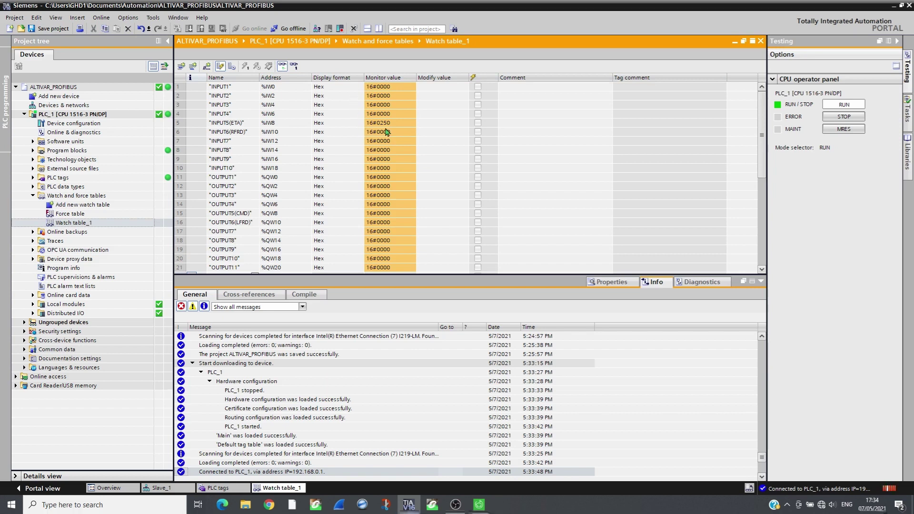
pyautogui.click(358, 124)
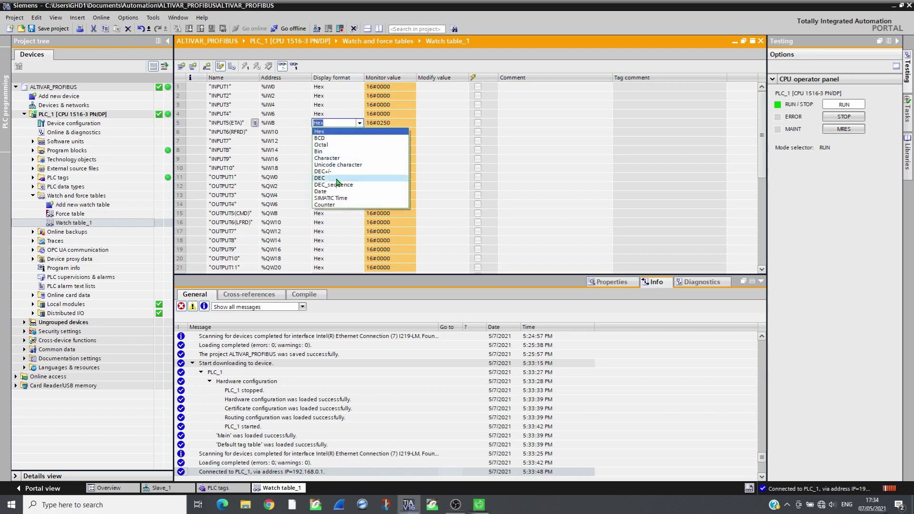
pyautogui.click(339, 179)
pyautogui.press('Return')
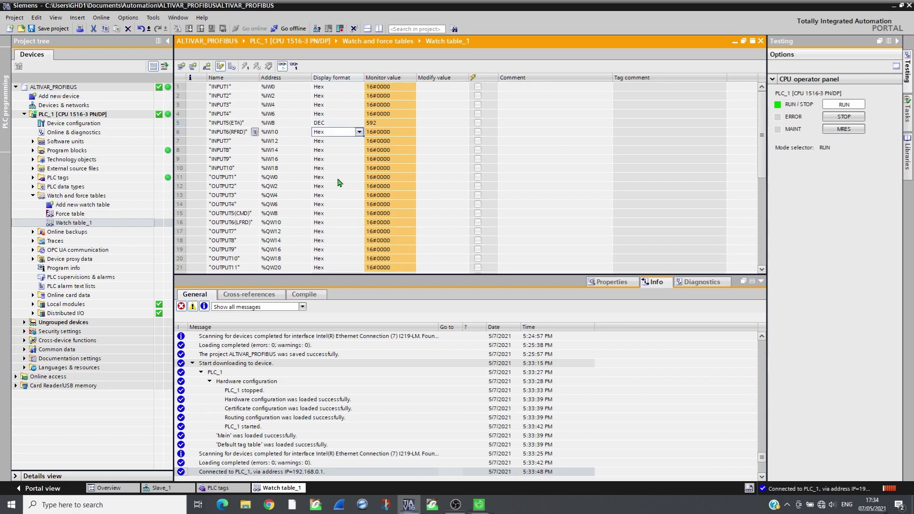
pyautogui.click(360, 132)
pyautogui.click(341, 184)
pyautogui.press('Return')
# - Display OUTPUT5(CMD) in DEC and OUTPUT6(LFRD) in DEC+/-
pyautogui.click(338, 213)
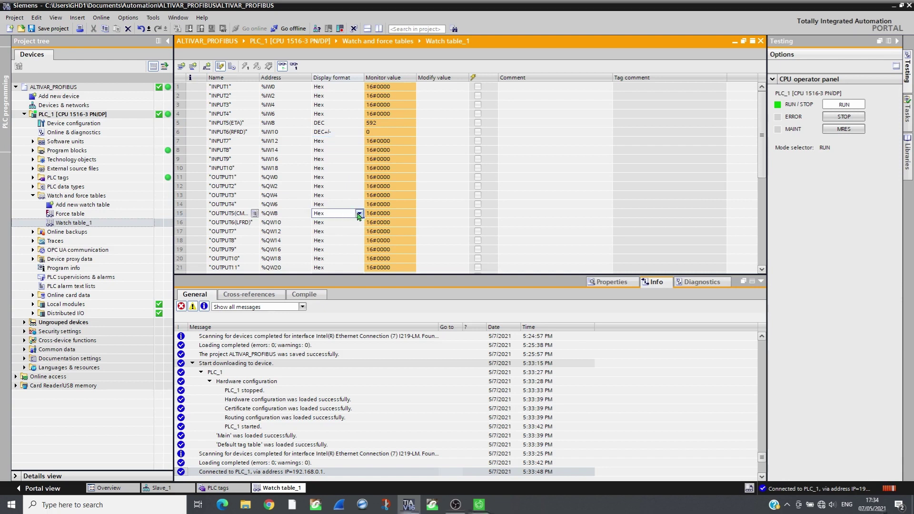
pyautogui.click(360, 213)
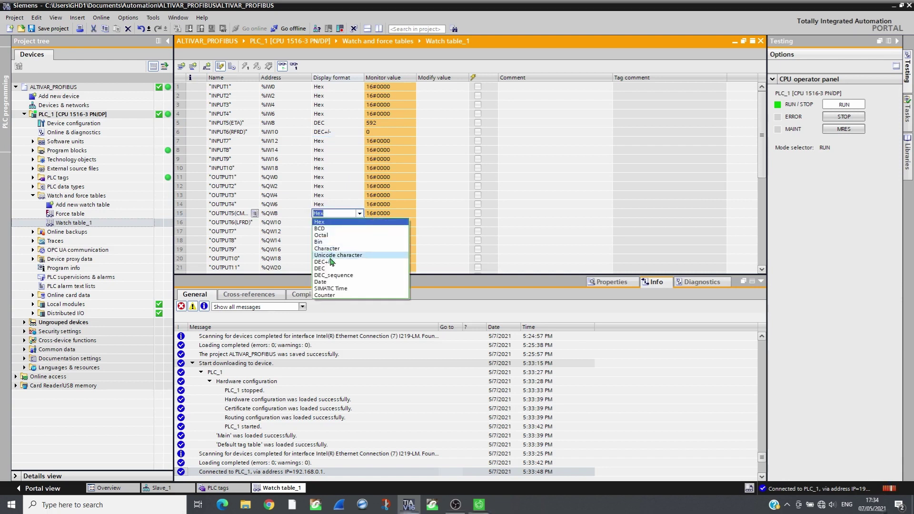
pyautogui.click(331, 269)
pyautogui.click(344, 223)
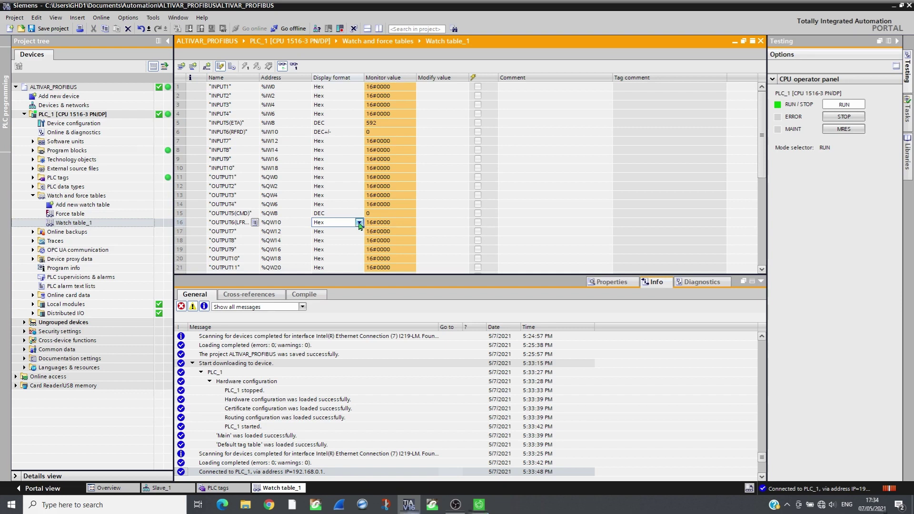
pyautogui.click(360, 222)
pyautogui.click(360, 223)
pyautogui.click(360, 223)
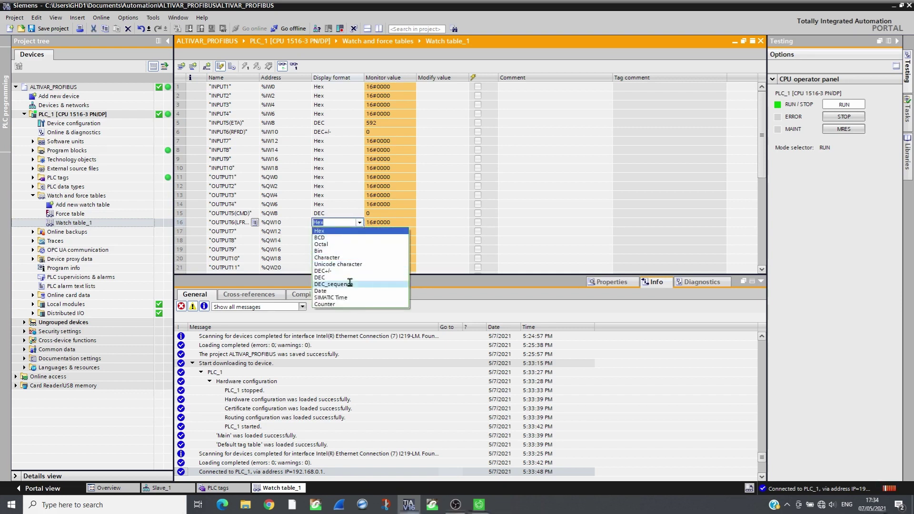
pyautogui.click(333, 270)
pyautogui.press('Return')
# - Write command values 6, then 7, to OUTPUT5(CMD)
pyautogui.click(435, 213)
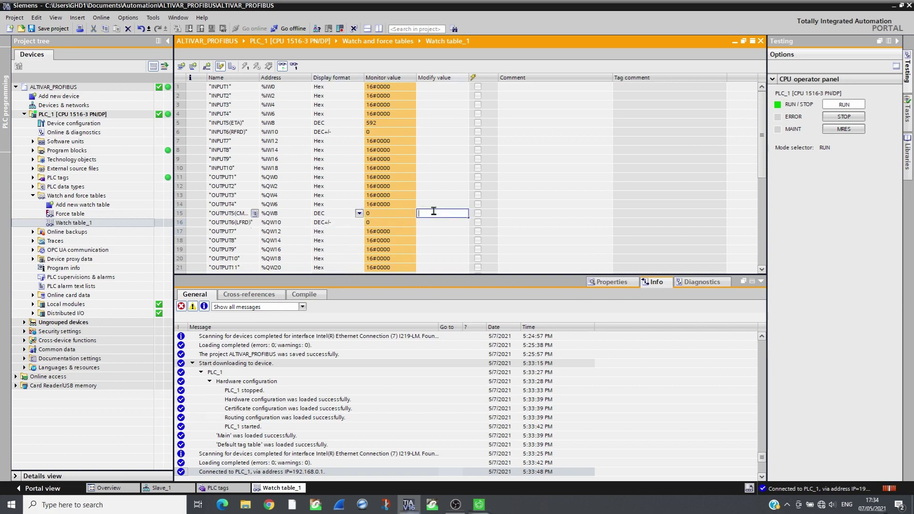
pyautogui.write('6')
pyautogui.press('Return')
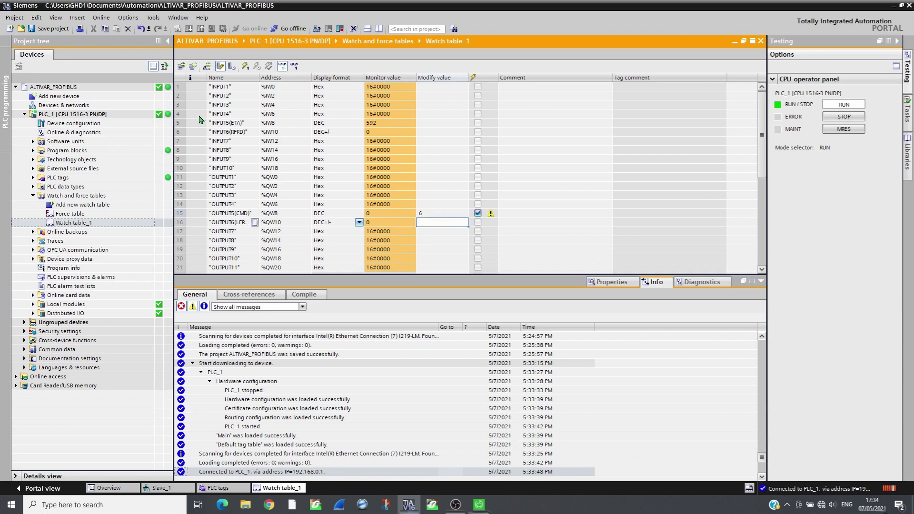
pyautogui.click(246, 69)
pyautogui.click(434, 213)
pyautogui.write('7')
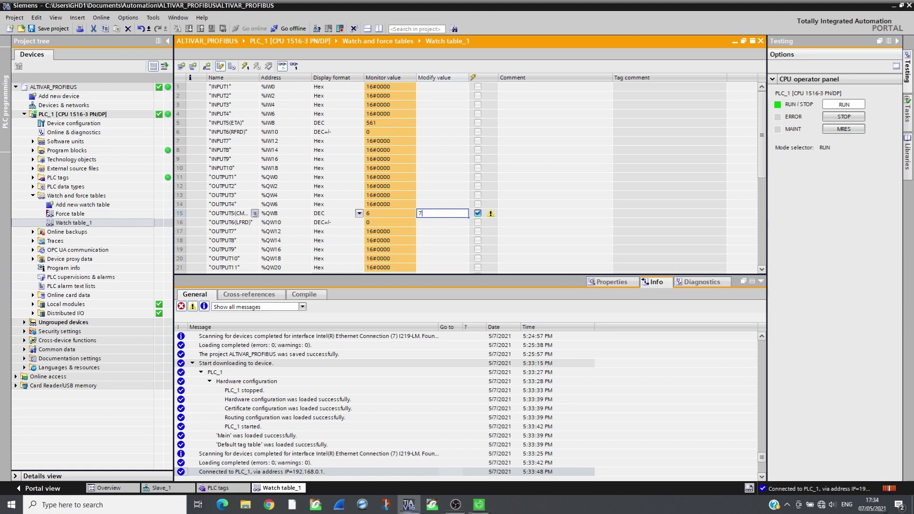
pyautogui.press('Return')
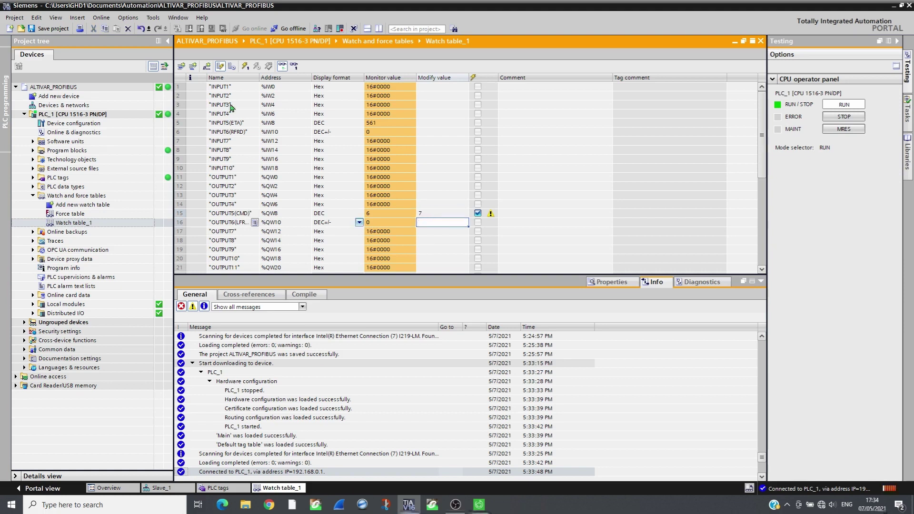
pyautogui.hotkey('shift', 'F9')
# - Write a 1500 speed reference to OUTPUT6(LFRD) and command 15 to OUTPUT5(CMD) to start the drive
pyautogui.click(443, 222)
pyautogui.press('Return')
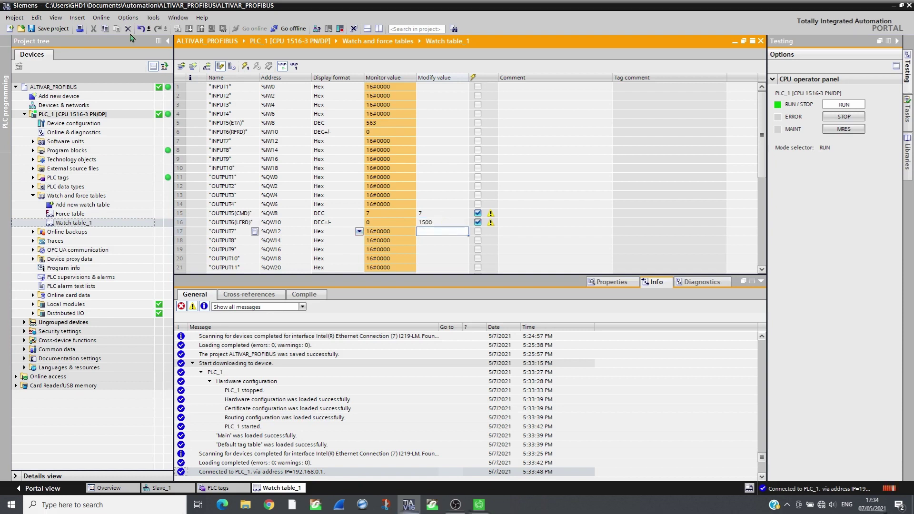
pyautogui.click(258, 70)
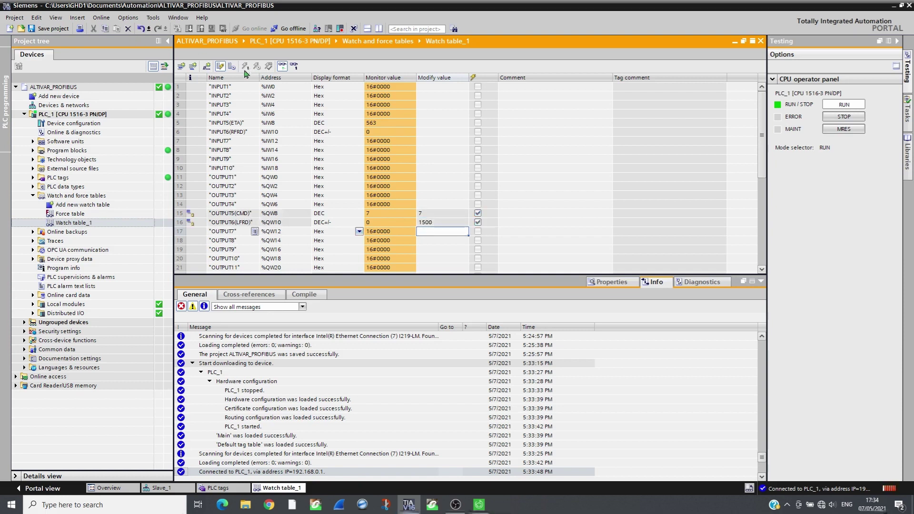
pyautogui.click(428, 215)
pyautogui.write('15')
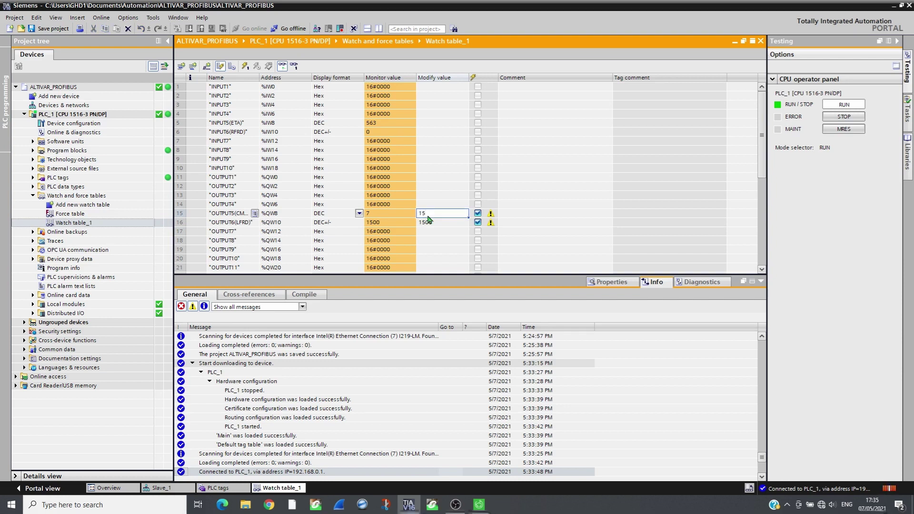
pyautogui.press('Return')
pyautogui.click(245, 66)
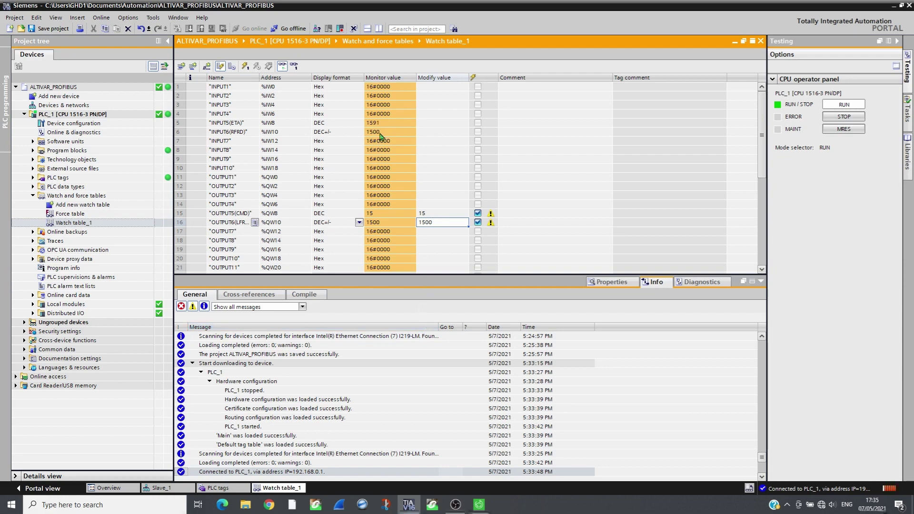
# - Check the 1500 rpm run in SoMove, set OUTPUT5(CMD) back to 7, and watch the motor decelerate
pyautogui.hotkey('alt', 'Tab')
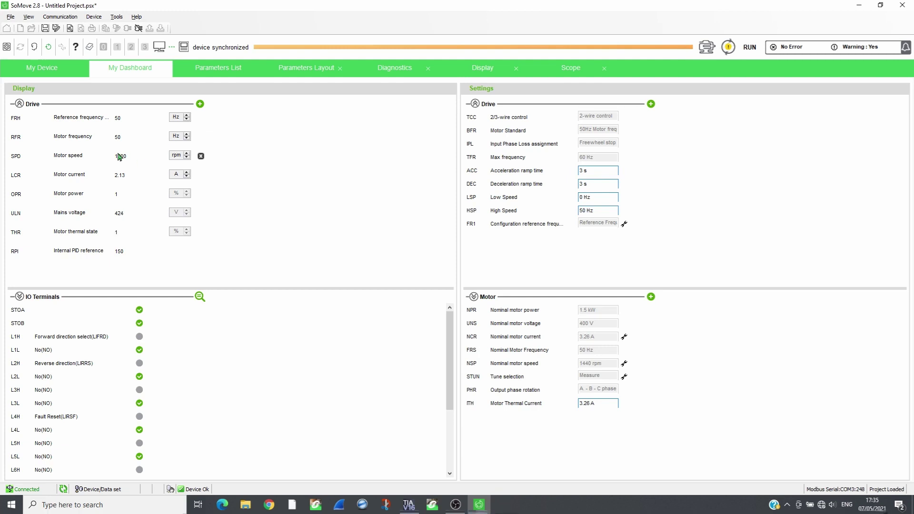
pyautogui.hotkey('alt', 'Tab')
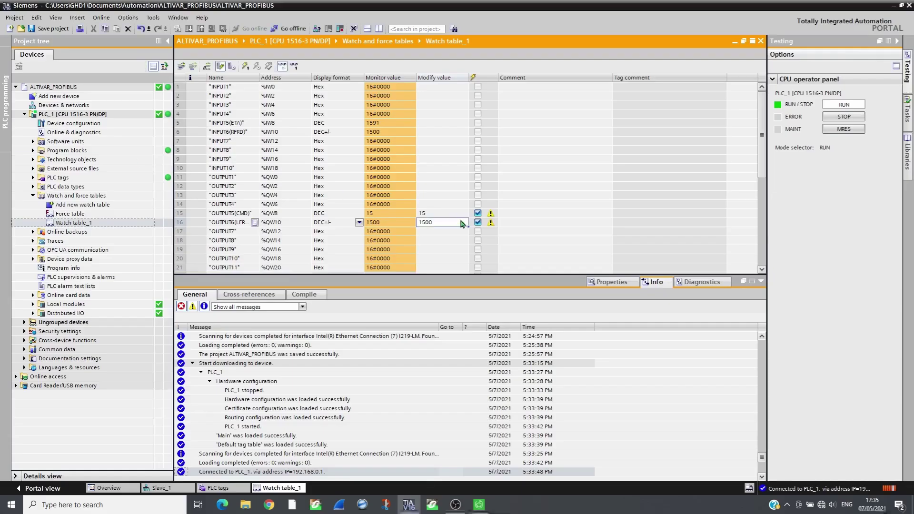
pyautogui.doubleClick(444, 213)
pyautogui.write('7')
pyautogui.press('Return')
pyautogui.hotkey('alt', 'Tab')
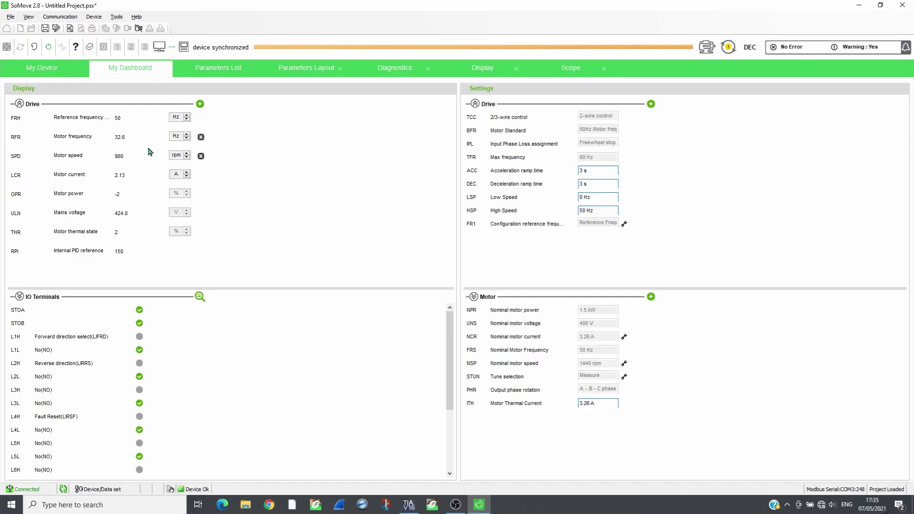